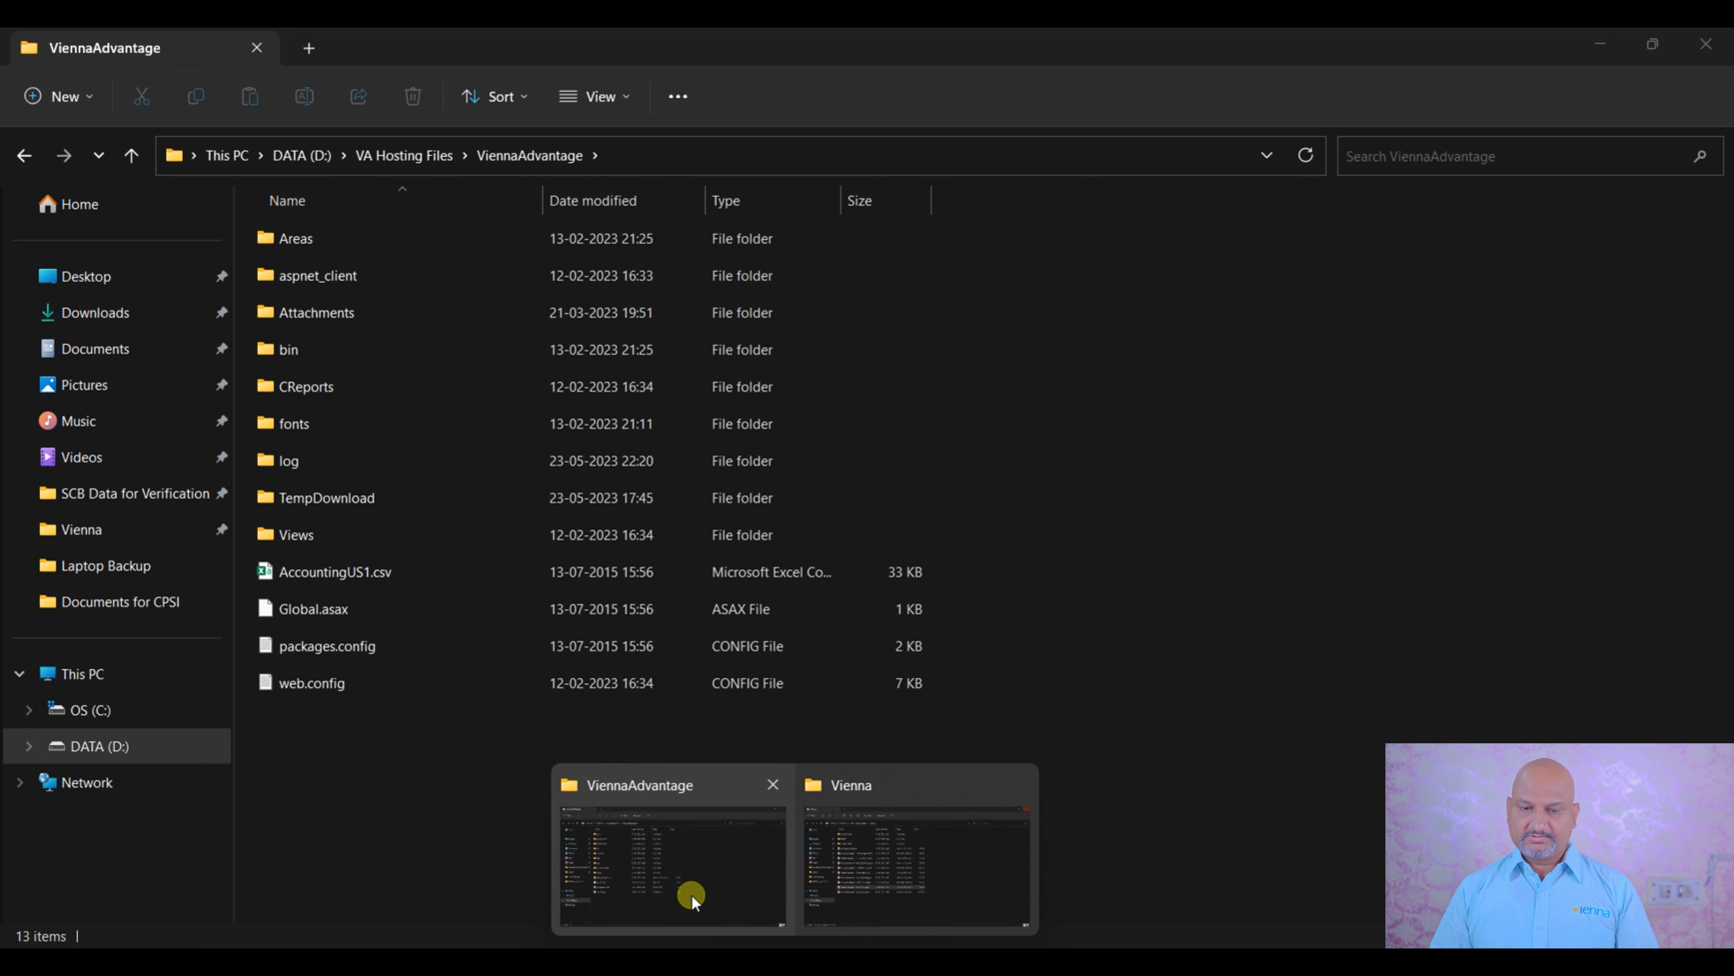
Step: Open AccountingUS1.csv from the ViennaAdvantage folder in Excel and enlarge its window to full screen
left_click(692, 899)
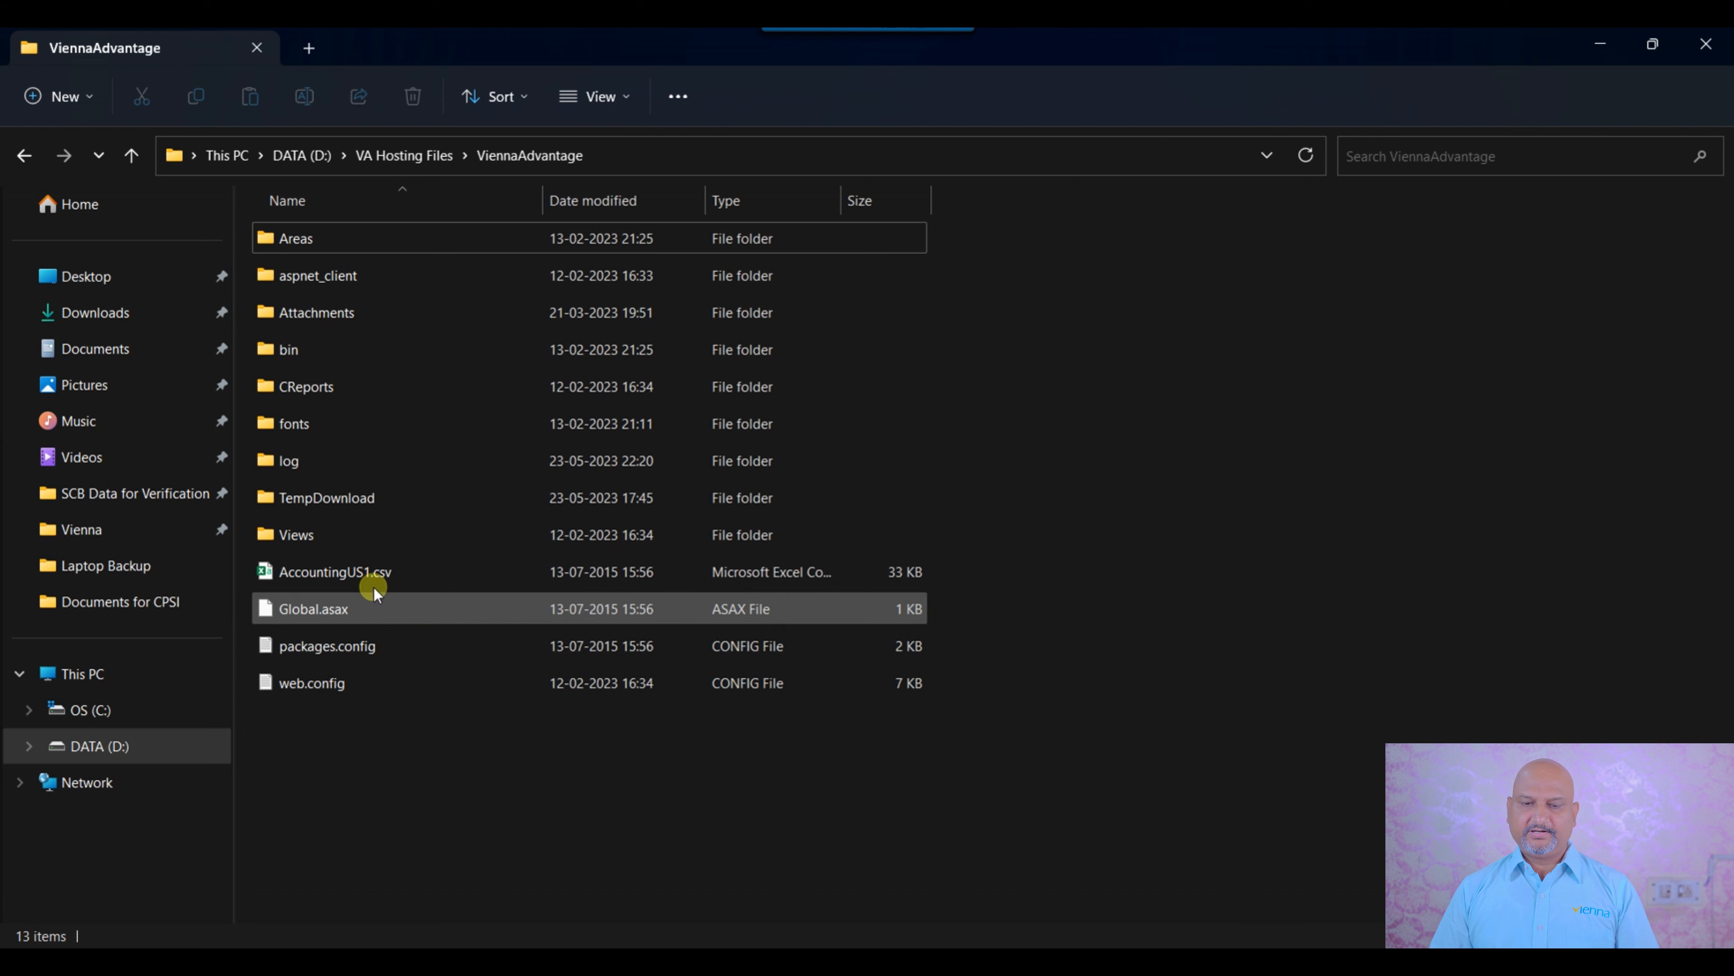
left_click(341, 582)
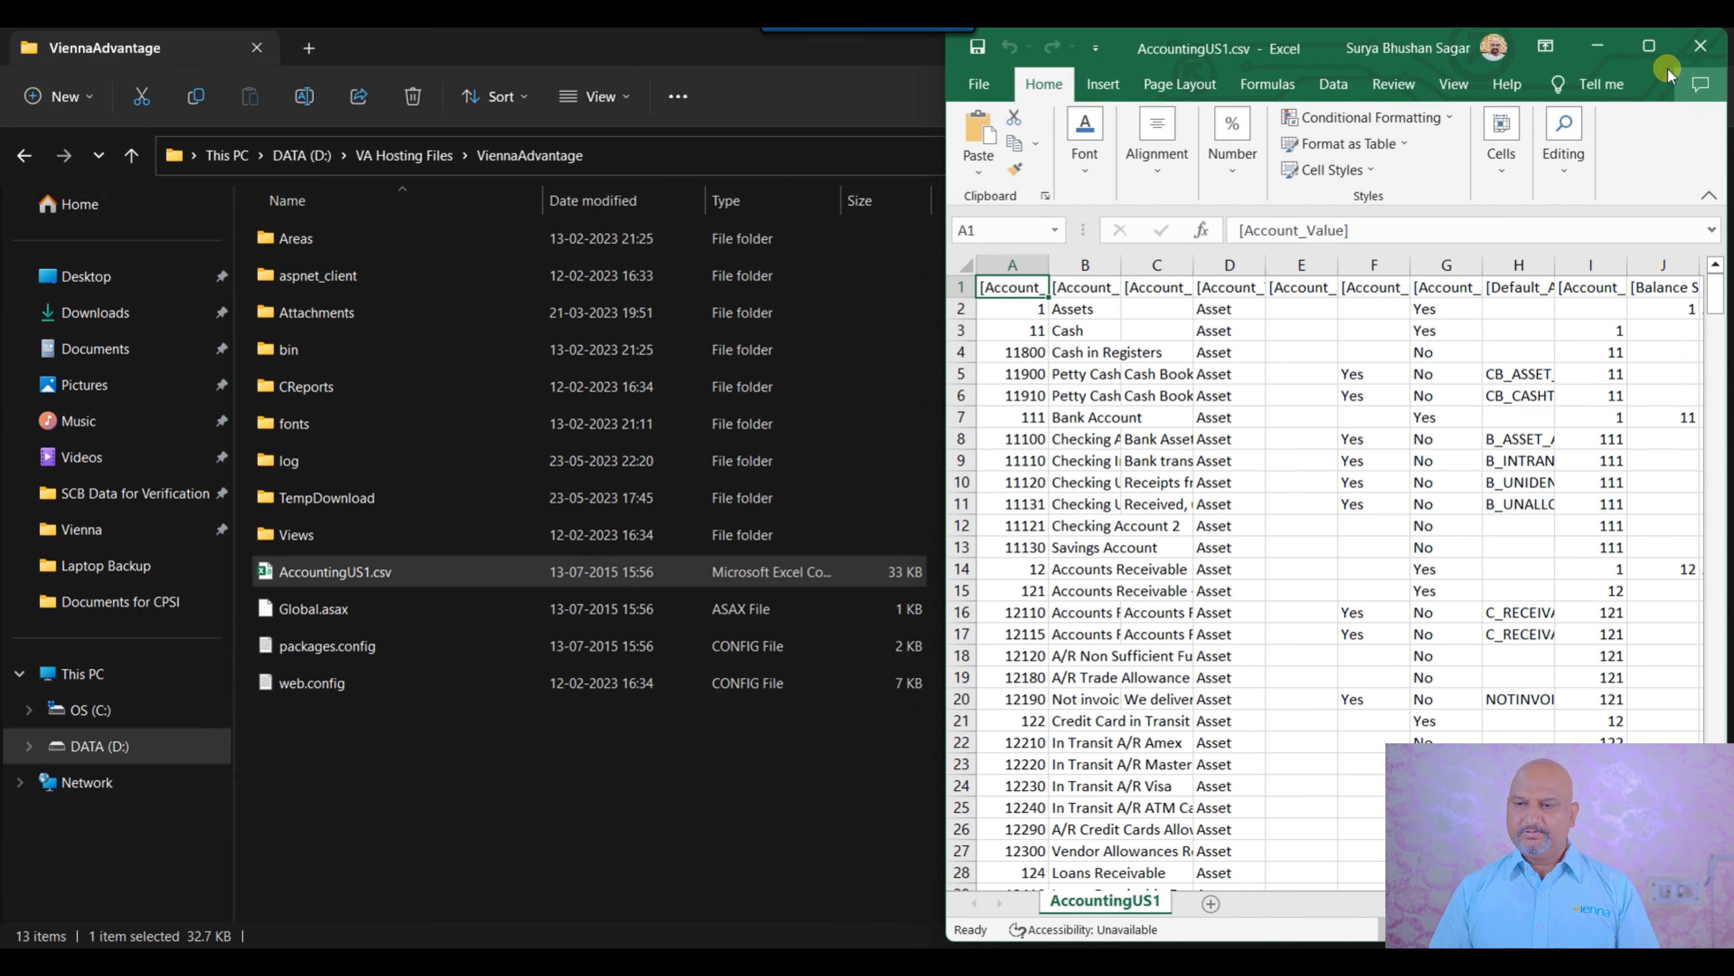
left_click(1648, 45)
Step: Examine the account codes, names, descriptions, types and Yes/No flags in the accounting file, and close it
left_click_drag(75, 349, 80, 639)
left_click_drag(122, 311, 137, 502)
left_click_drag(262, 375, 216, 548)
left_click_drag(271, 331, 254, 613)
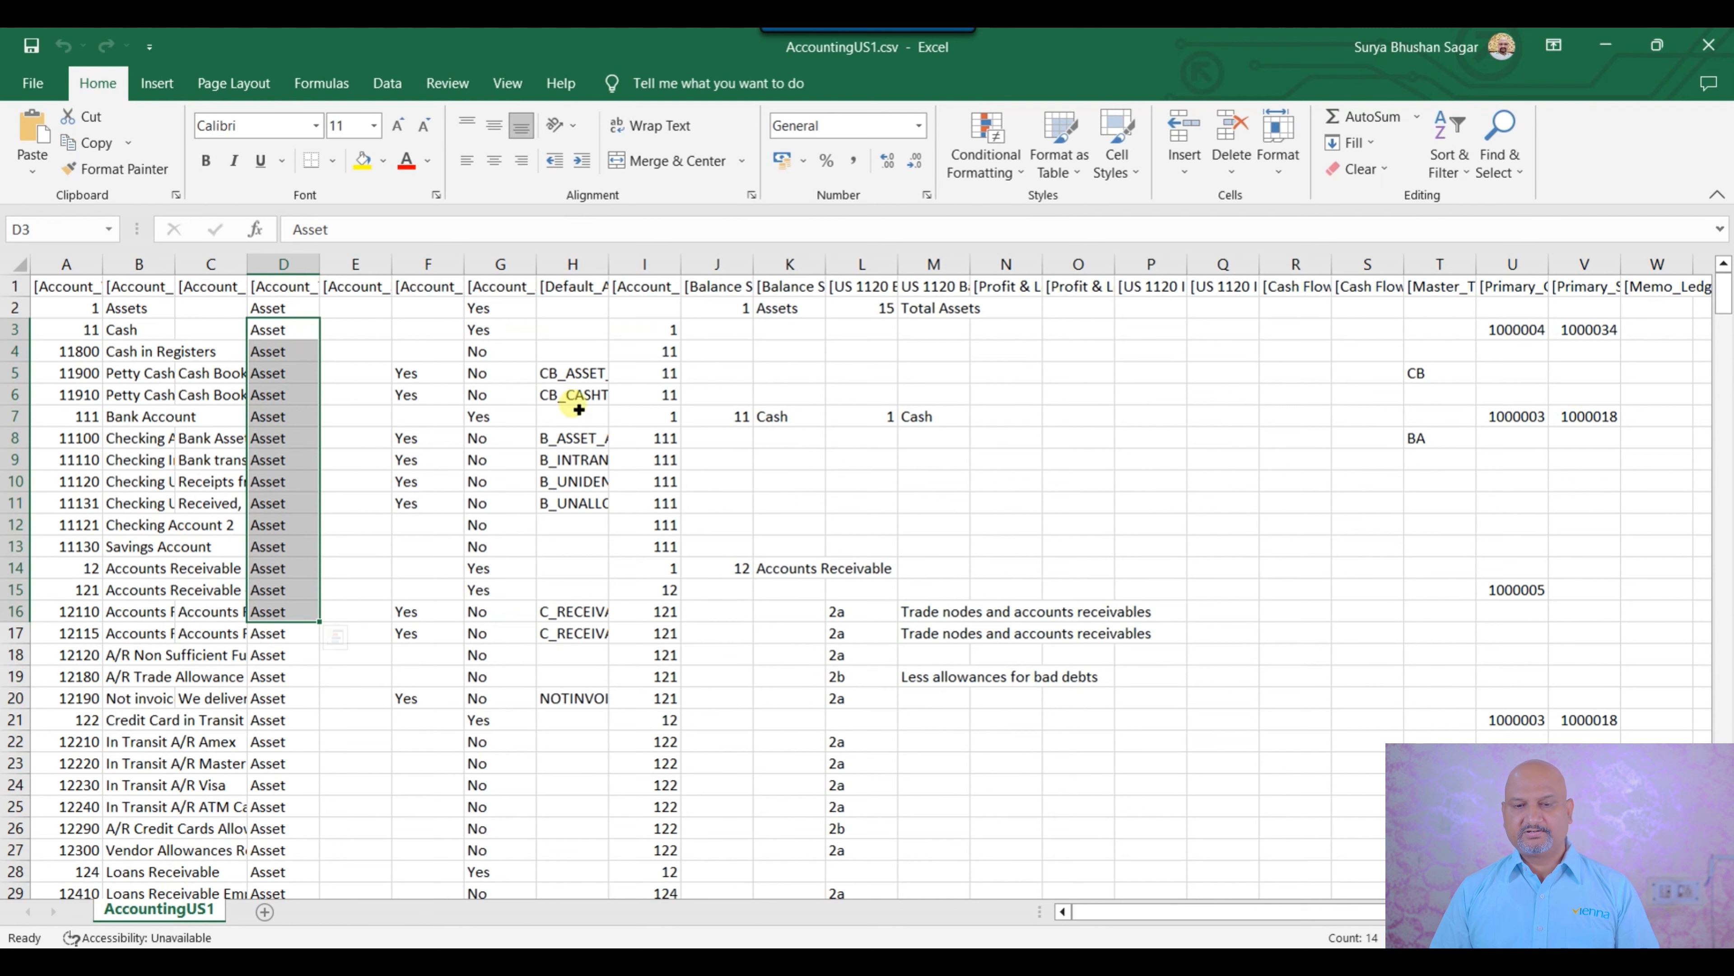
mouse_move(497, 309)
left_mouse_down()
mouse_move(498, 346)
mouse_move(508, 327)
left_mouse_up()
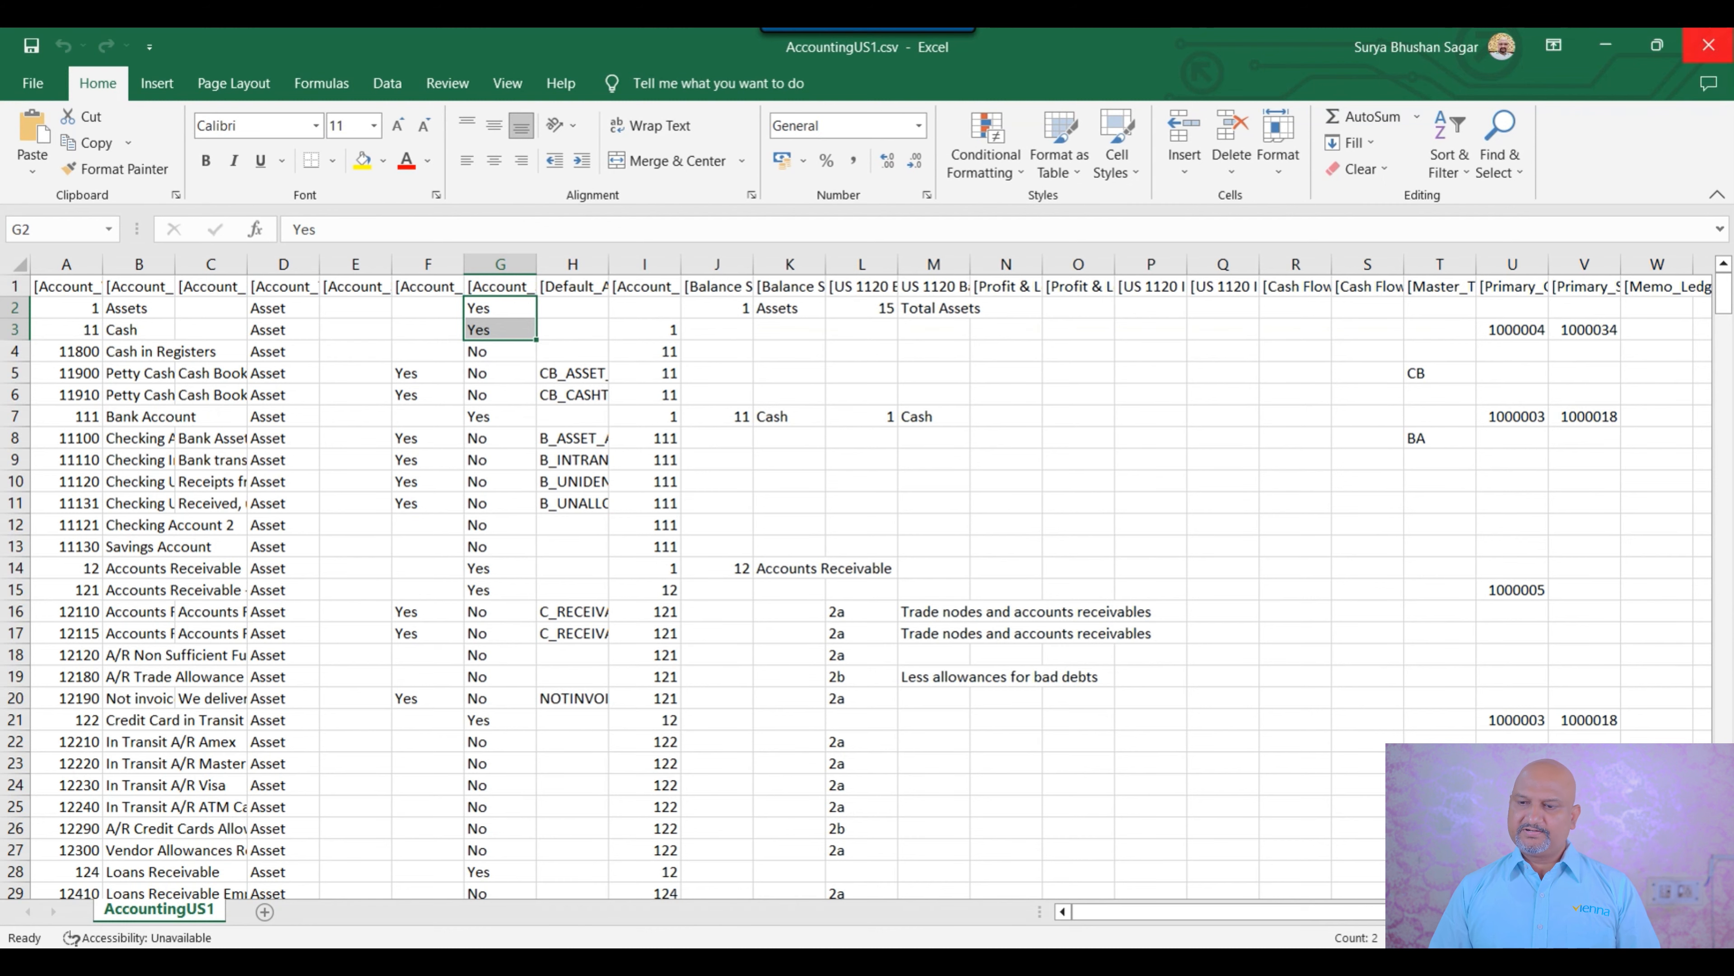
left_click(1713, 45)
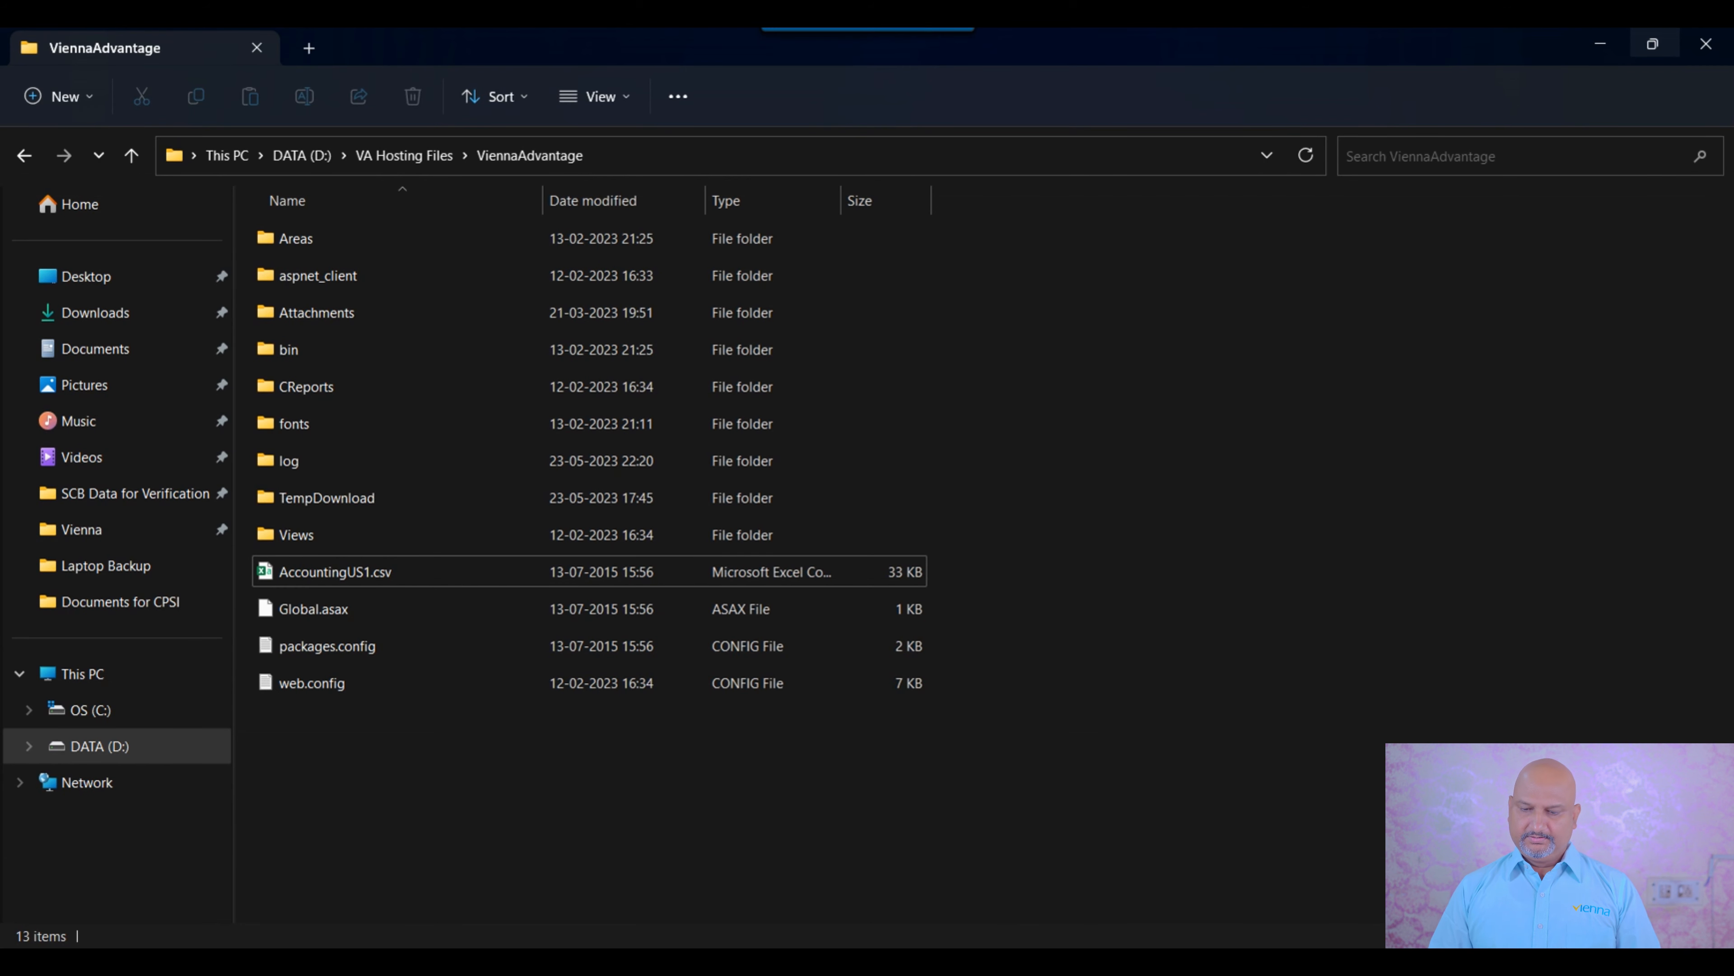
Step: Switch to the ViennaAdvantage web application, search its menu for "coa" and open COA & Financial Group
key("alt+Tab")
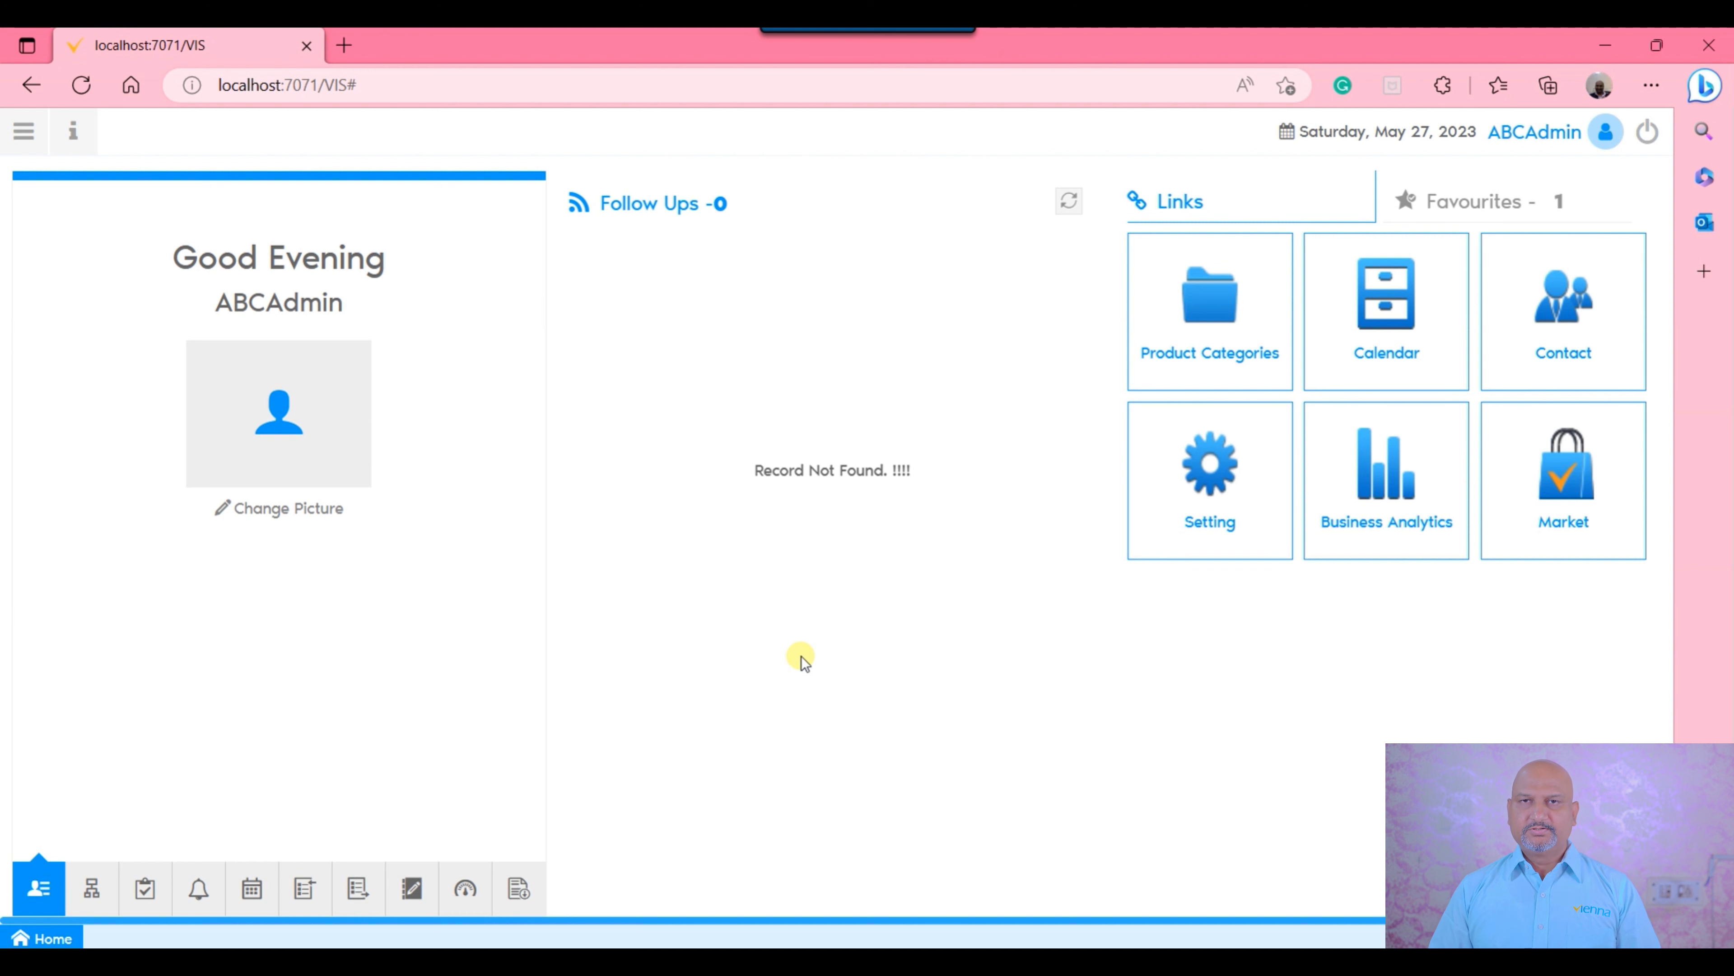
left_click(23, 131)
type("coa")
key("Down")
key("Down")
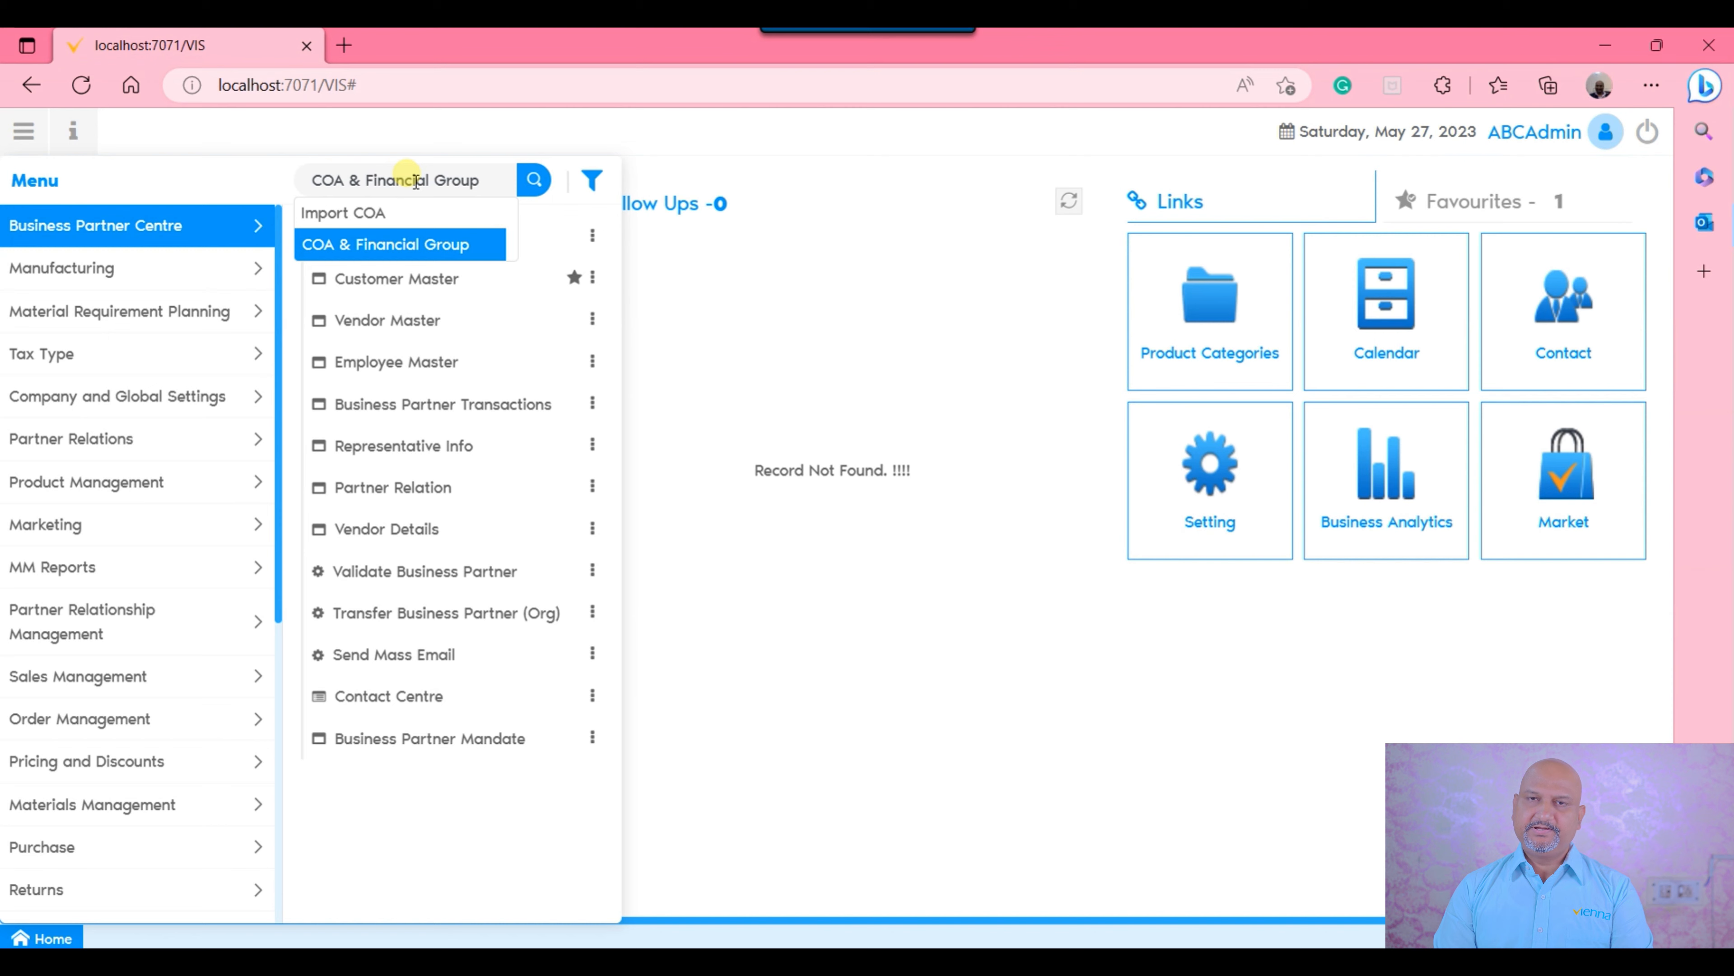
key("Return")
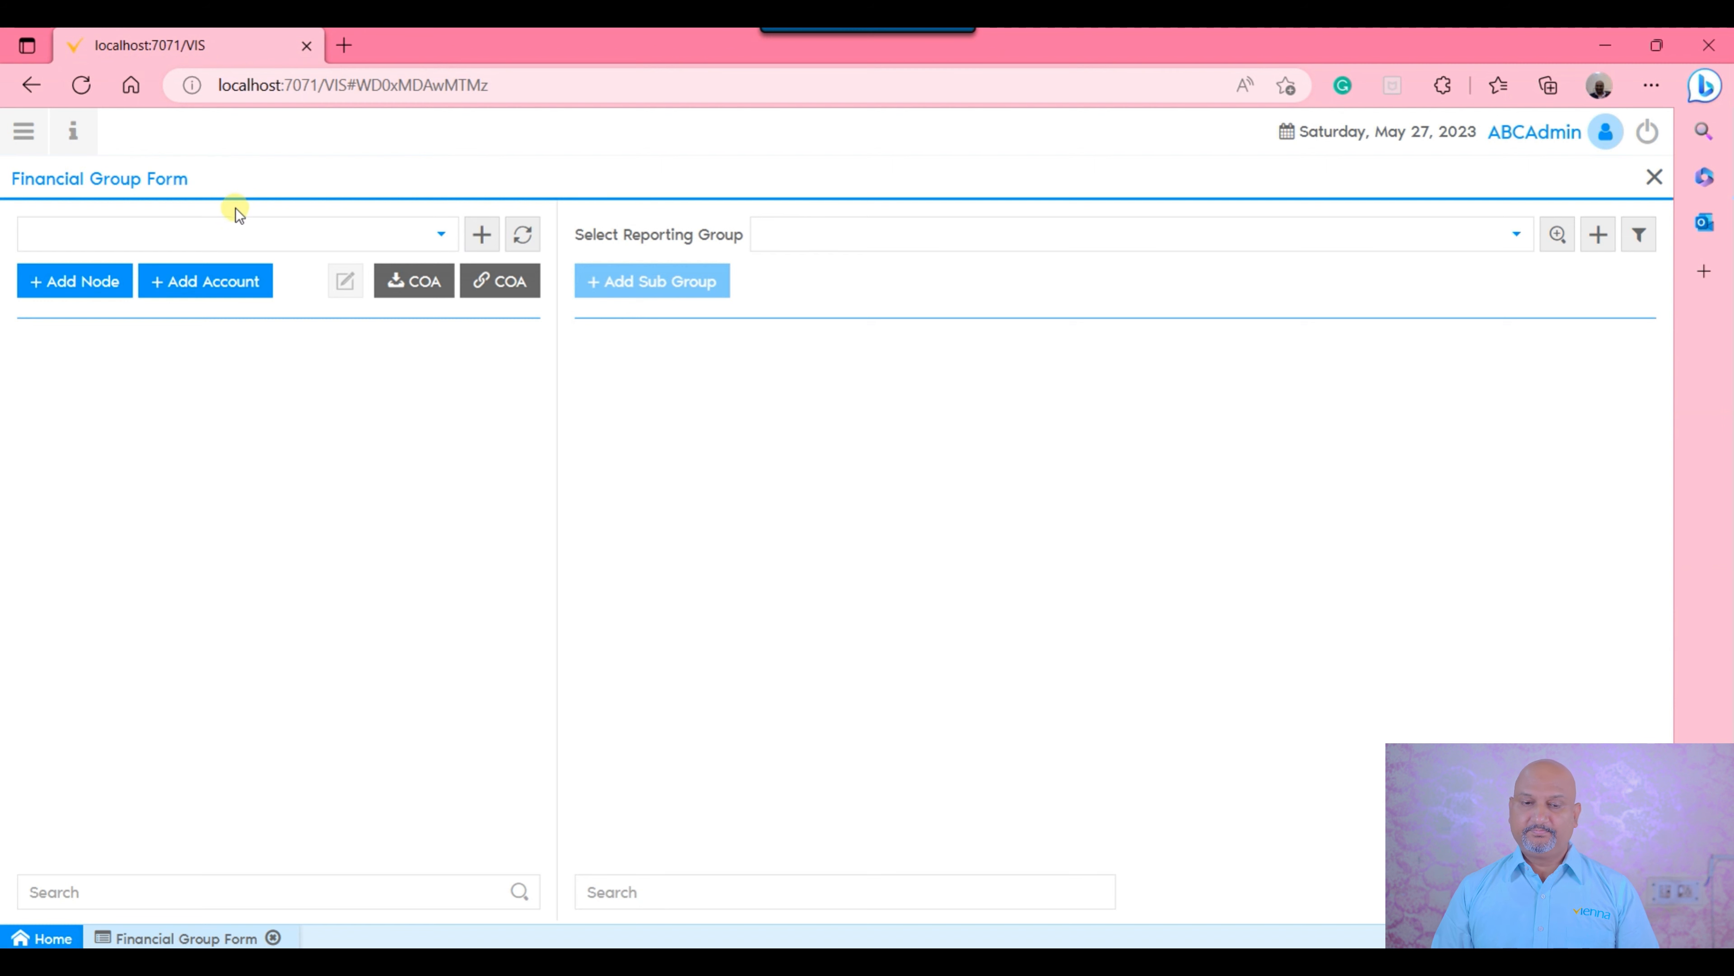
Step: Create a new chart of accounts element named ABC COA in the Financial Group Form
left_click(235, 226)
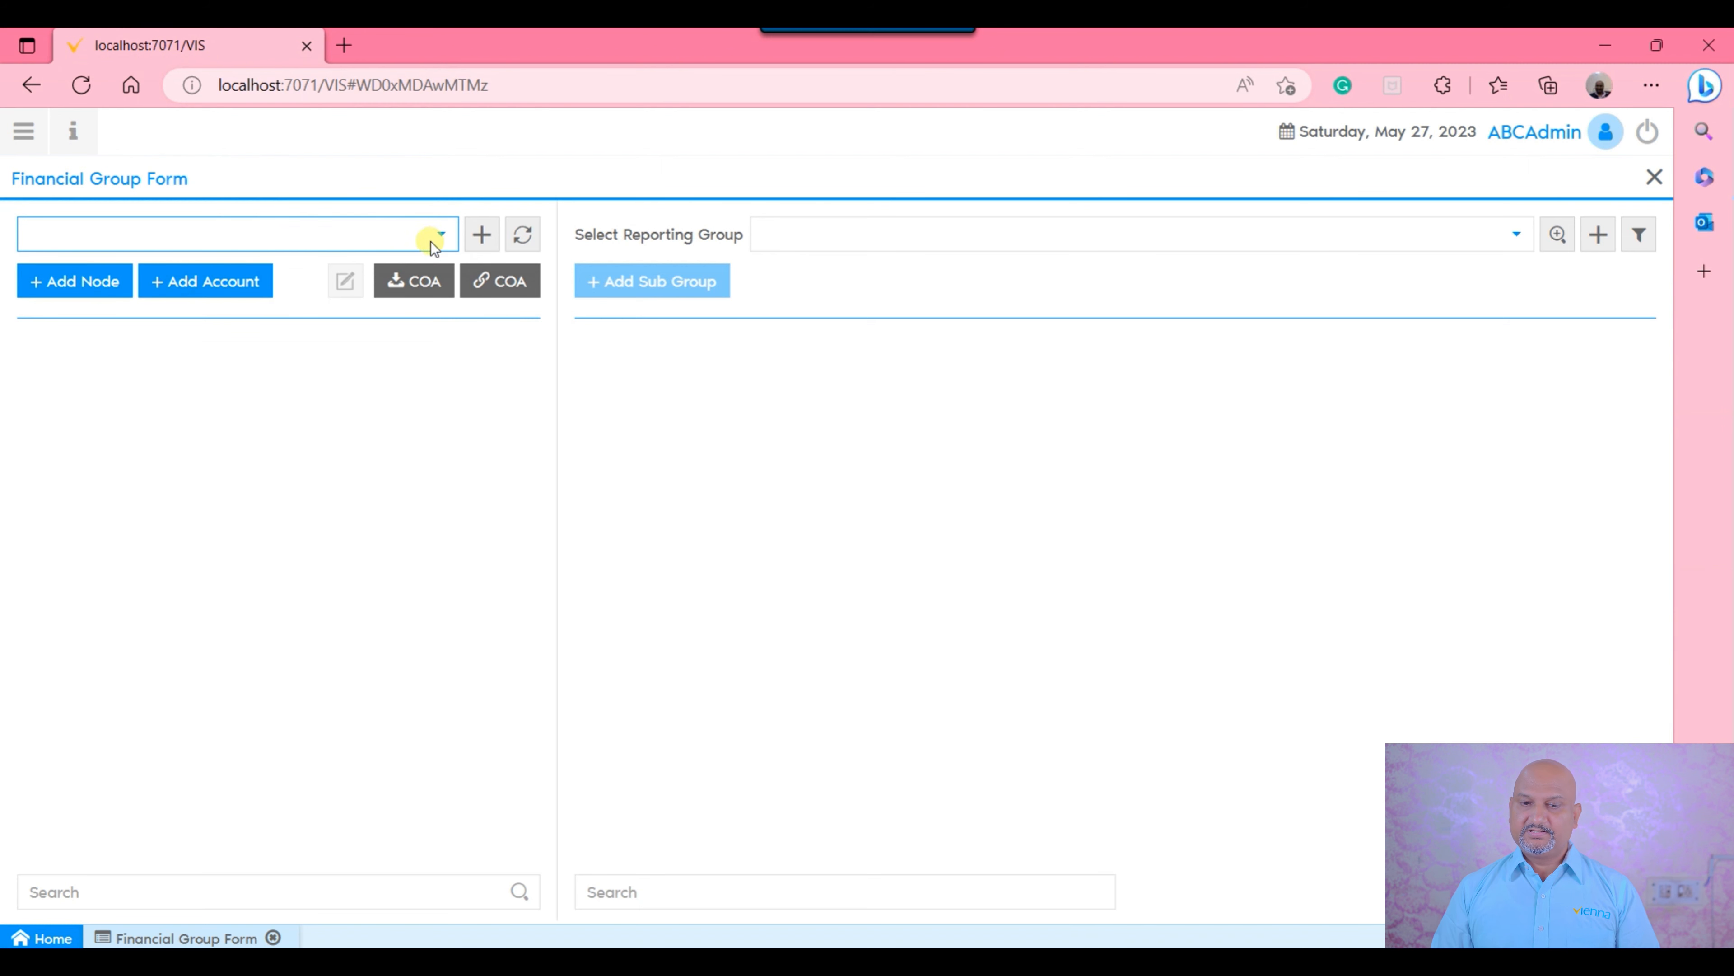
left_click(483, 235)
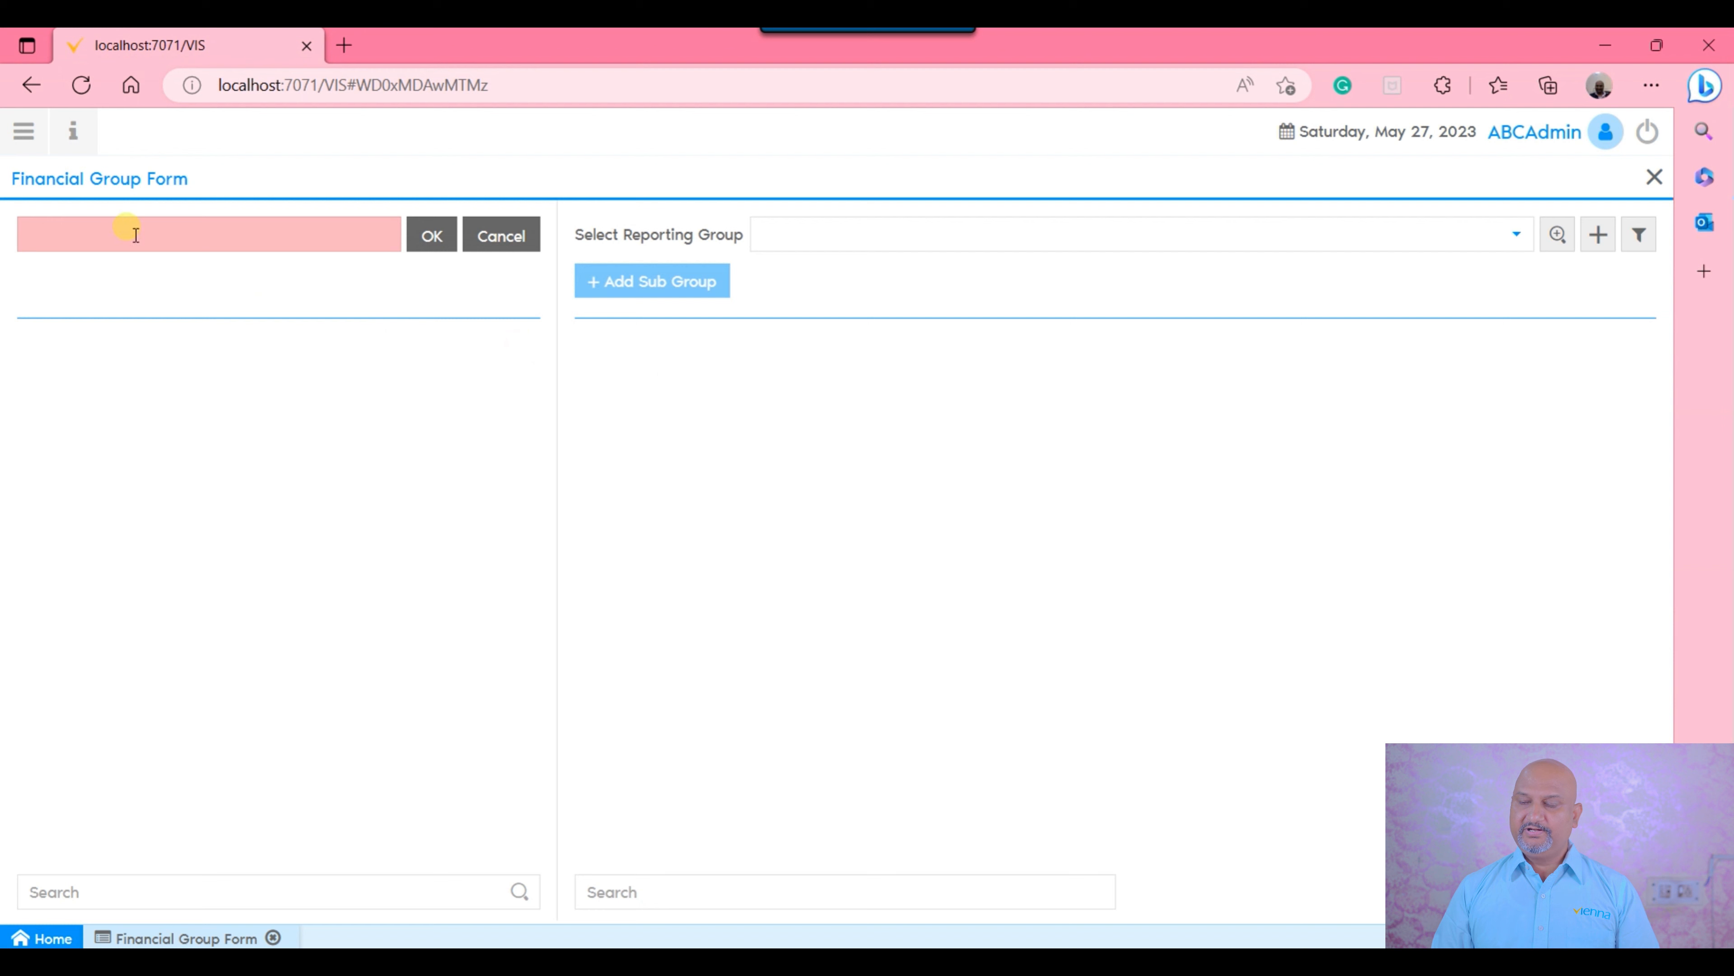
left_click(116, 232)
type("A")
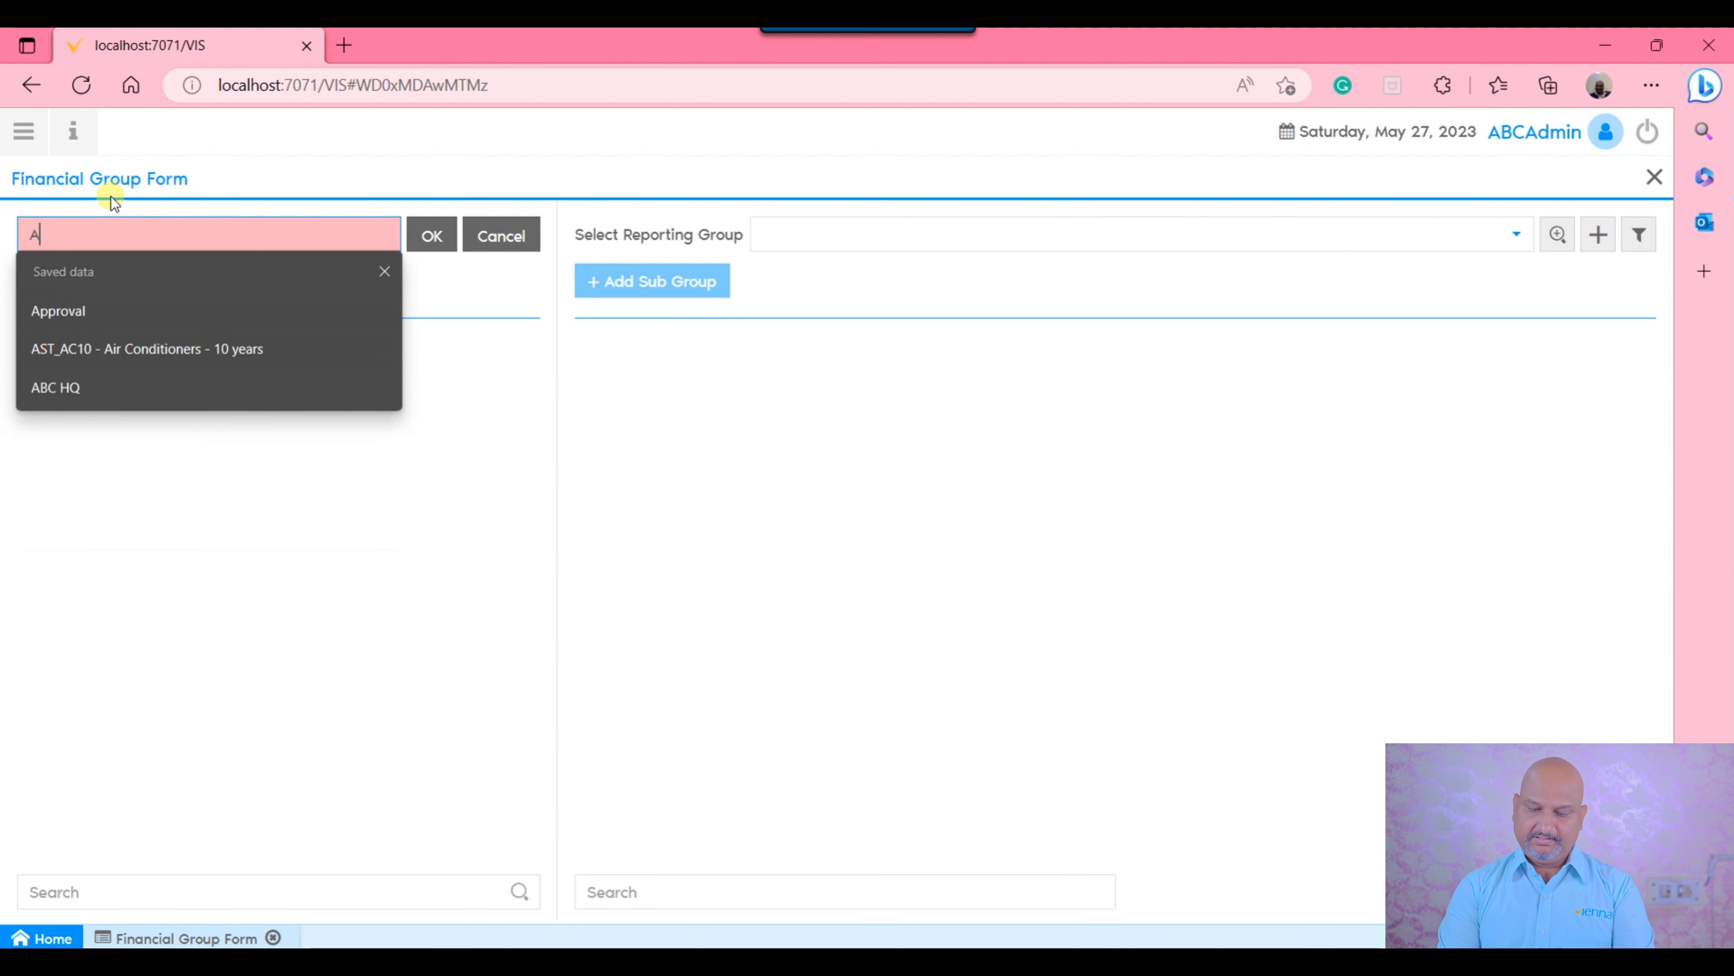
type("BC COA")
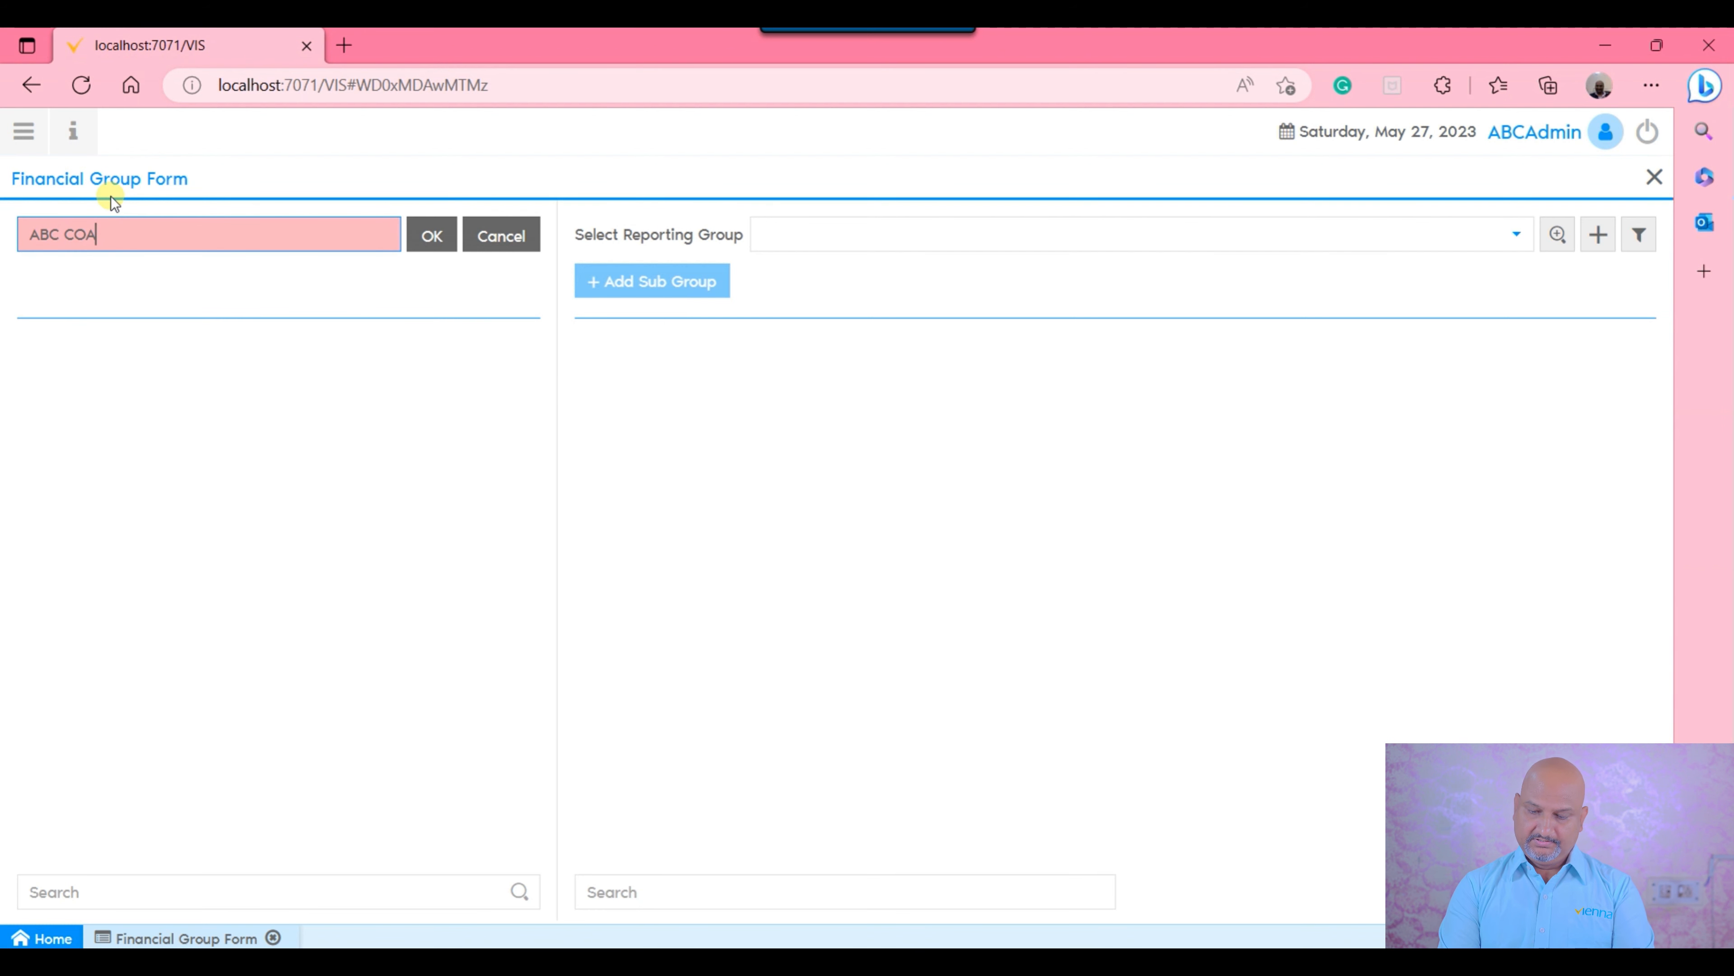
left_click(444, 236)
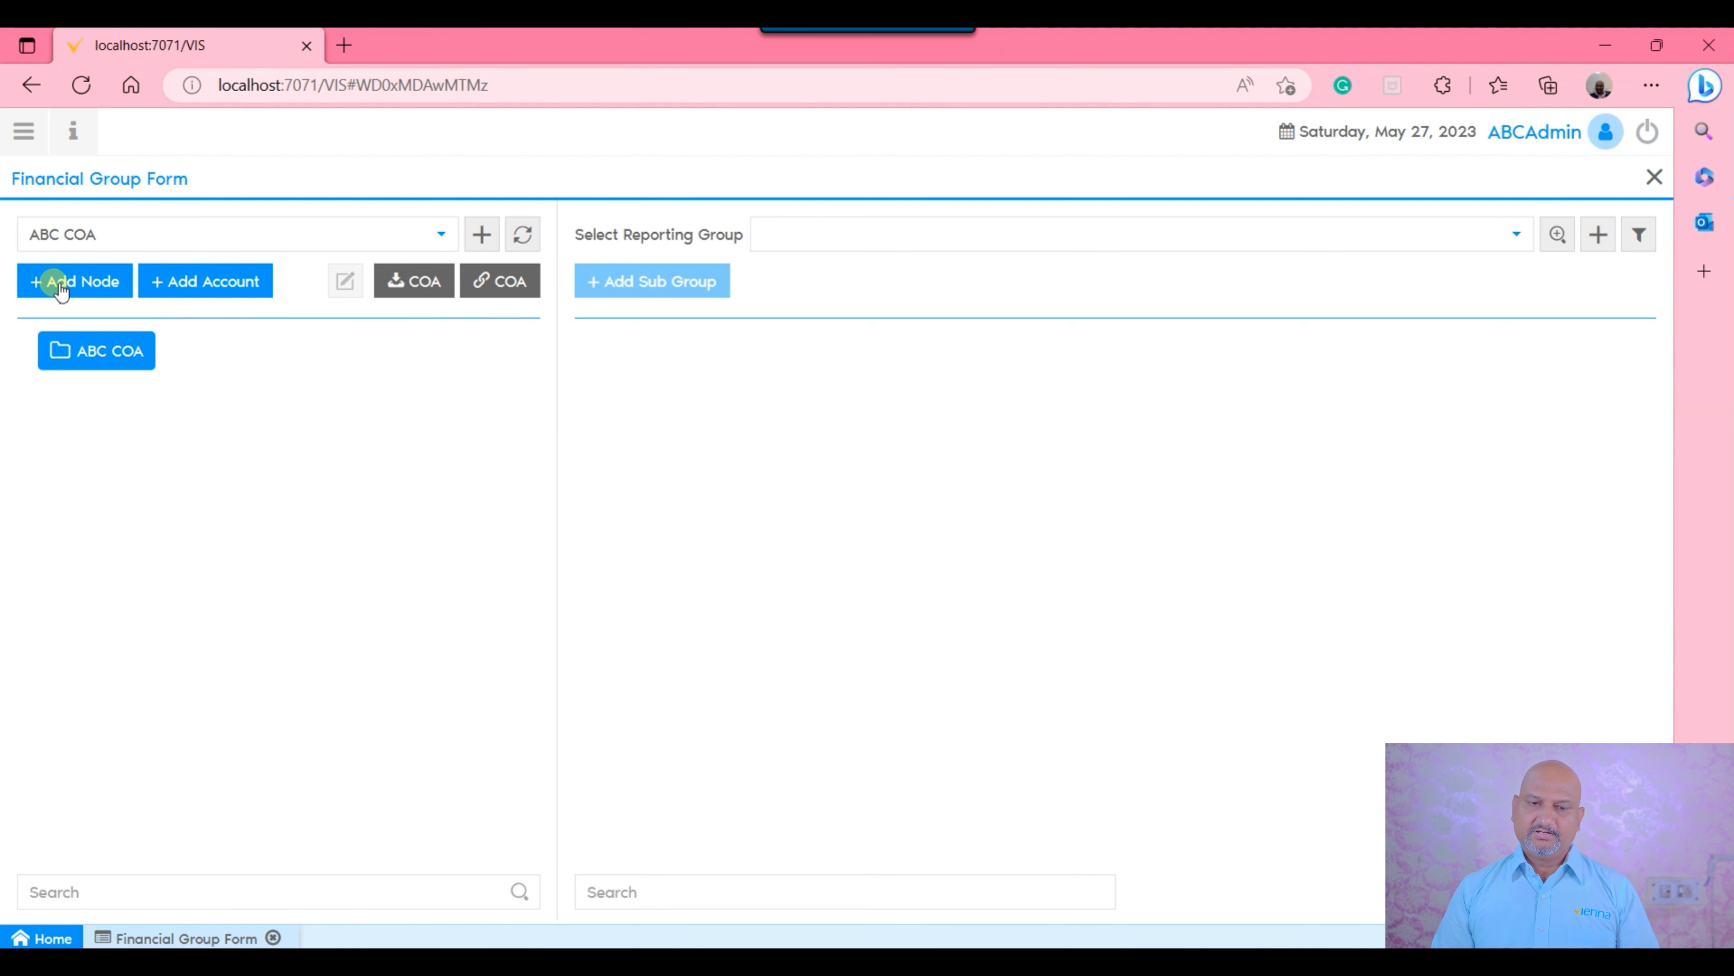
left_click(230, 294)
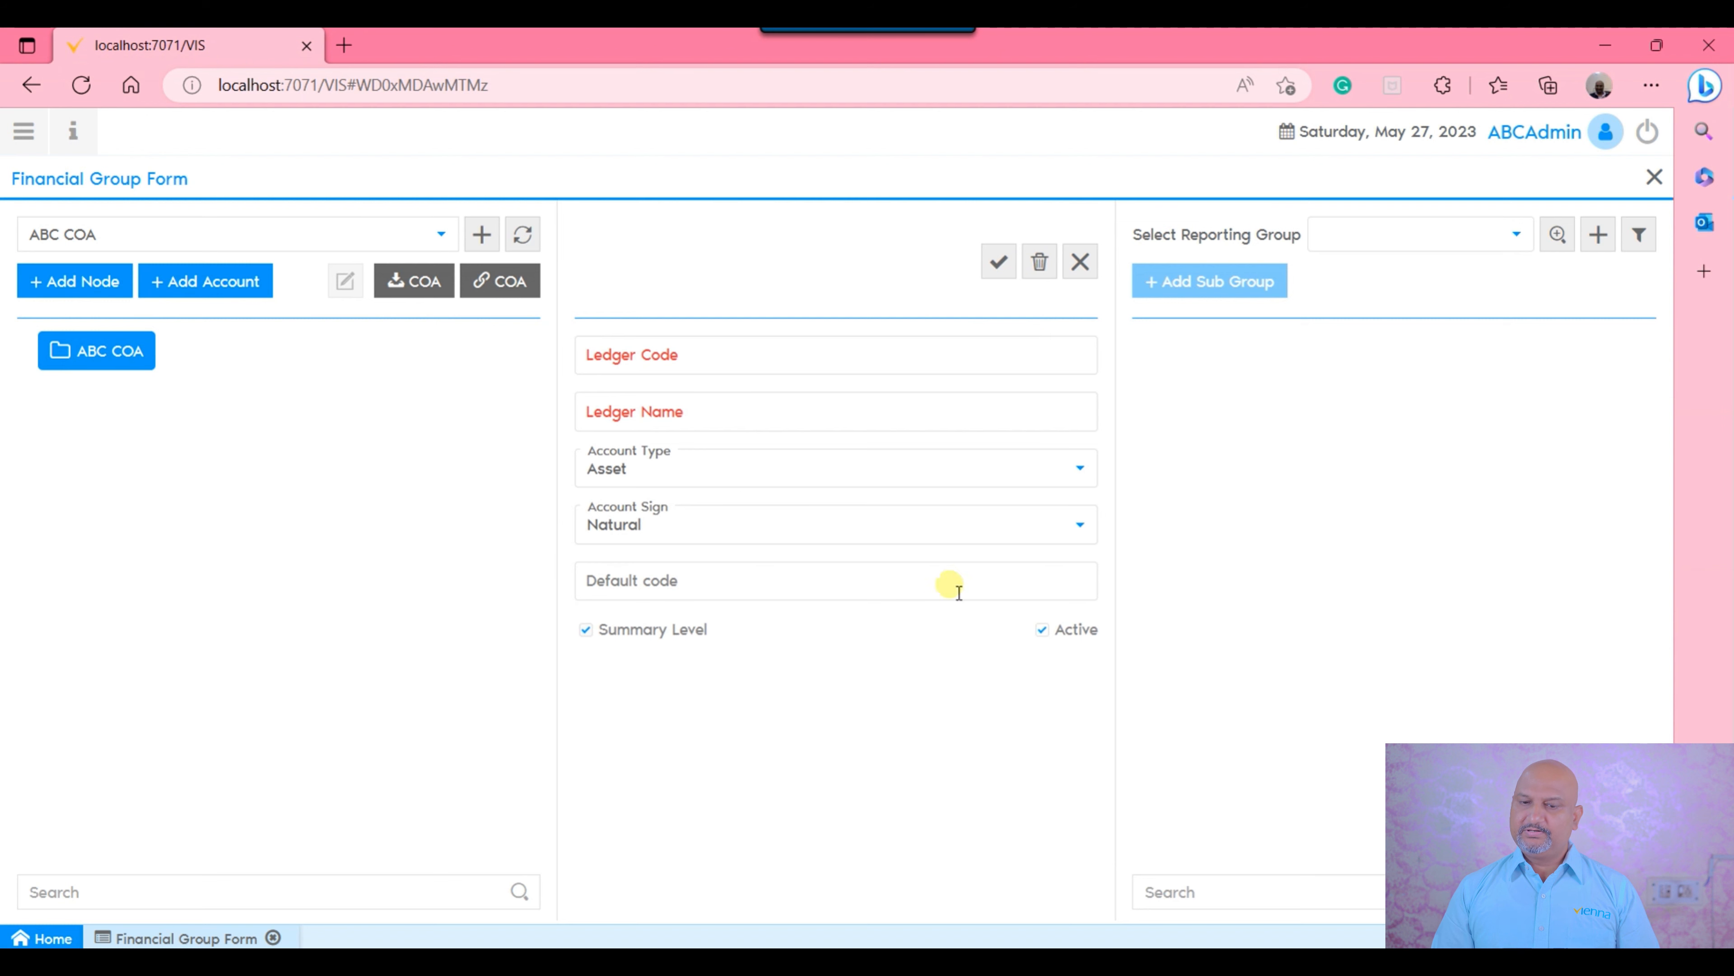
left_click(913, 358)
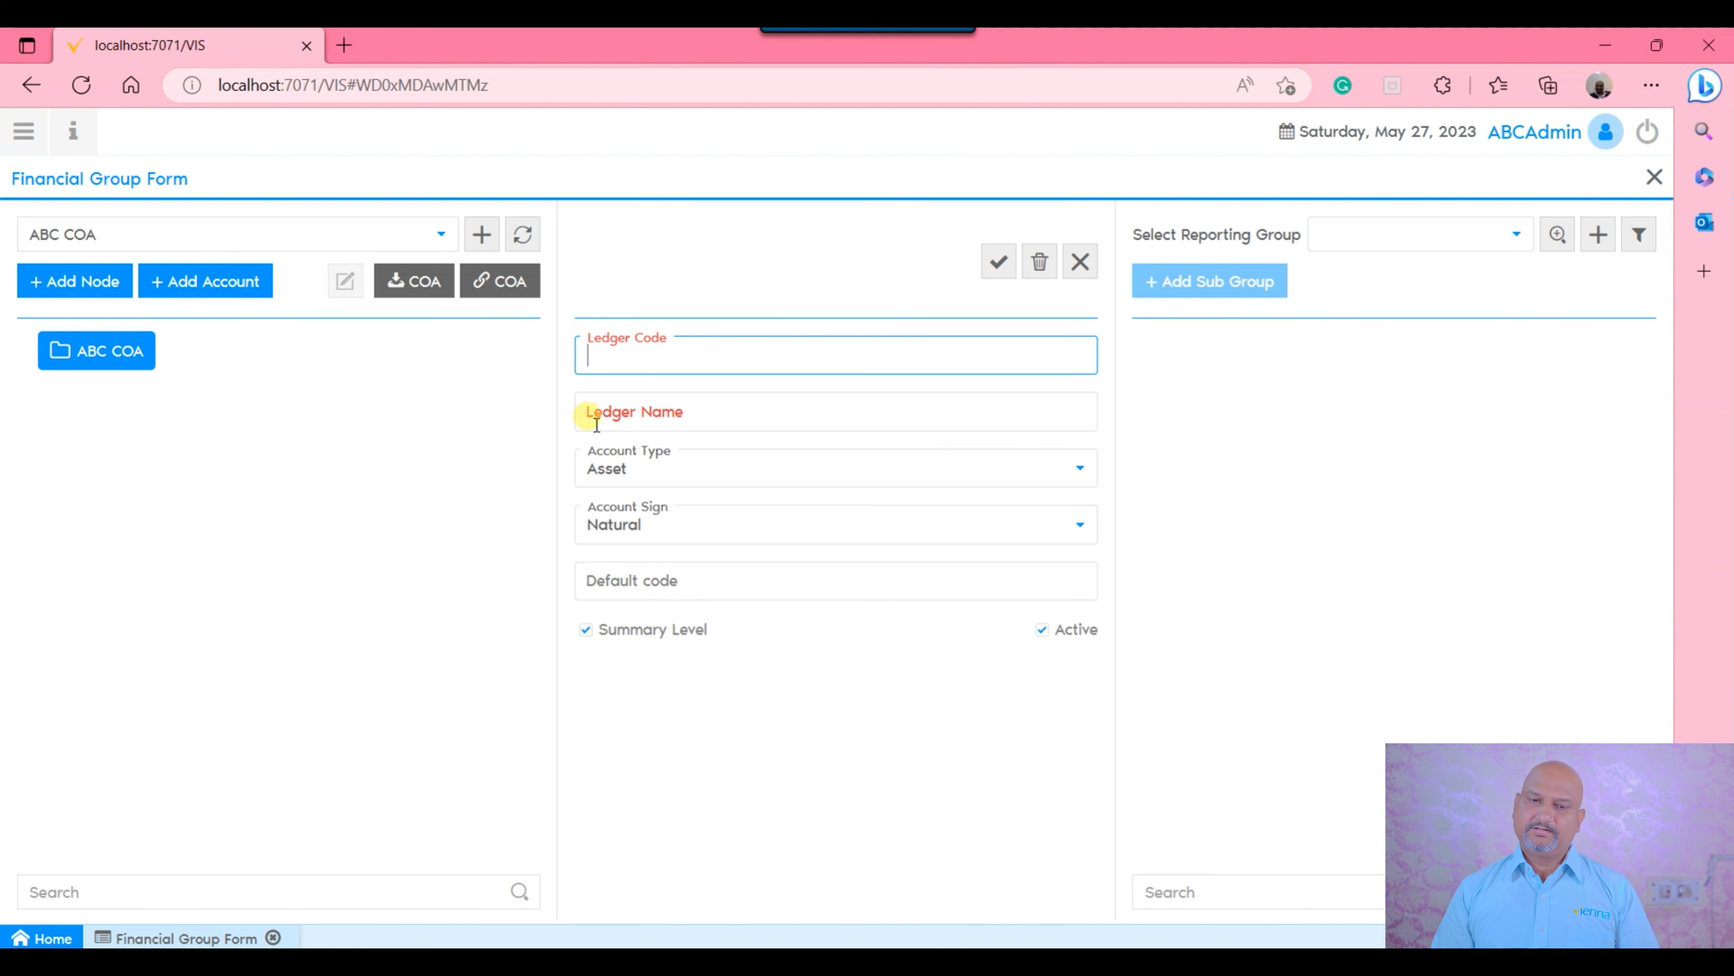
left_click(1080, 261)
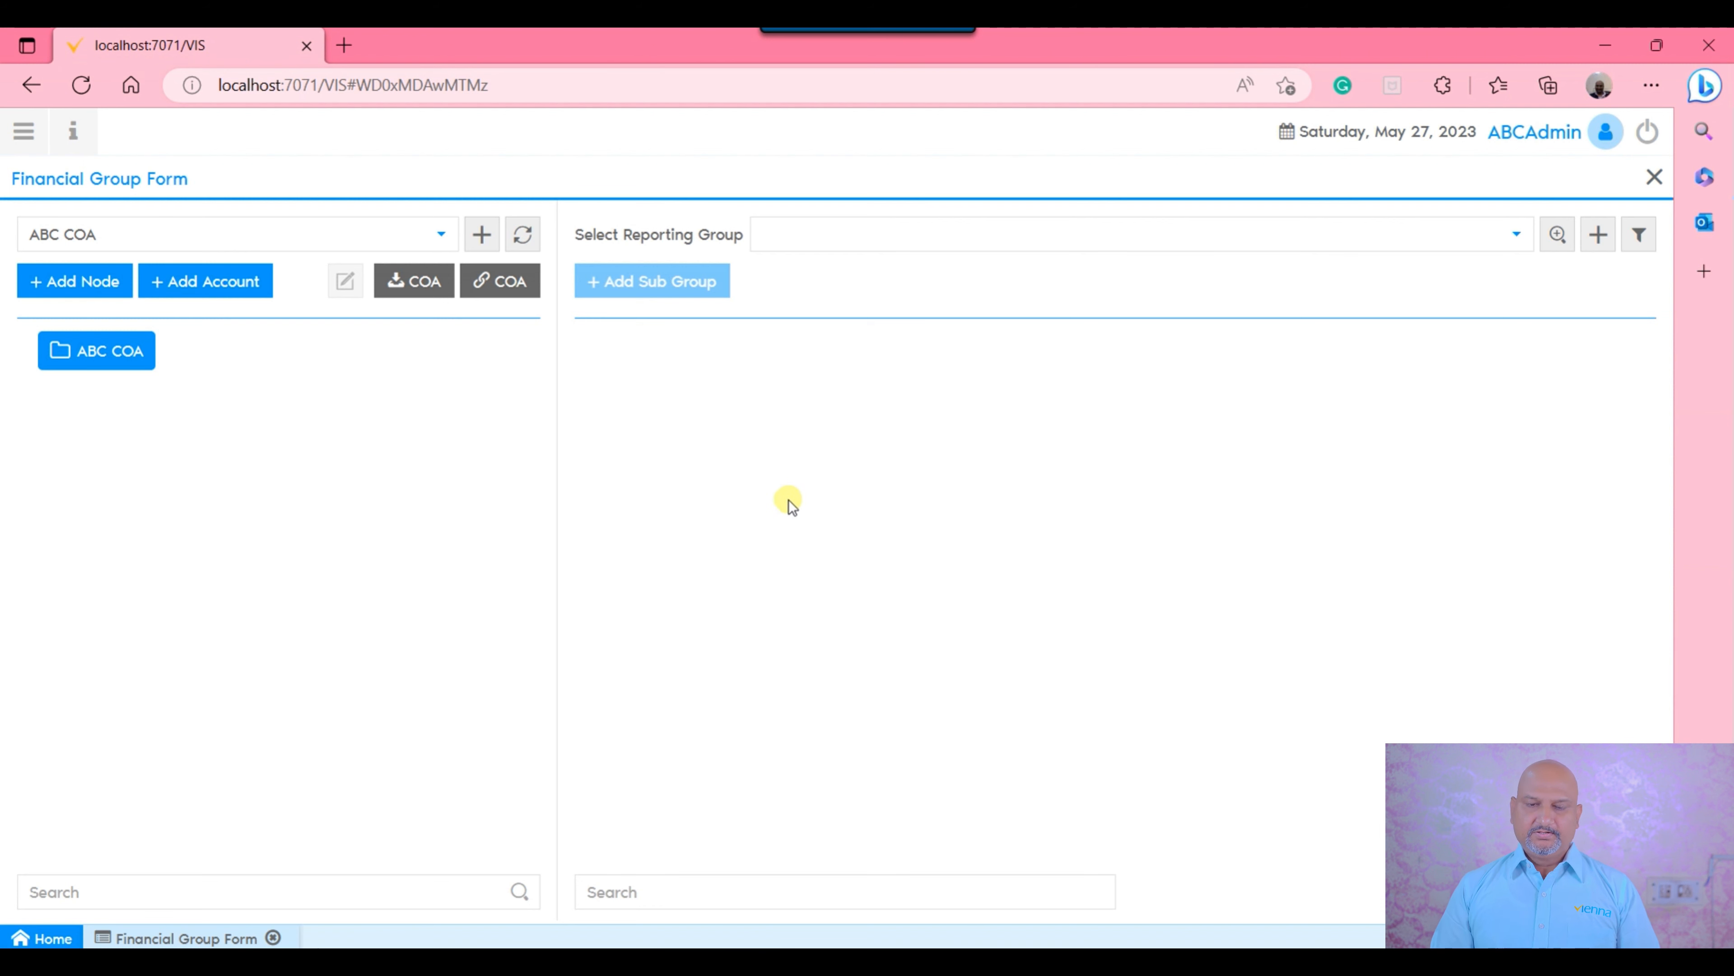
Step: Start a chart of accounts import and set its Element to ABC COA
left_click(415, 287)
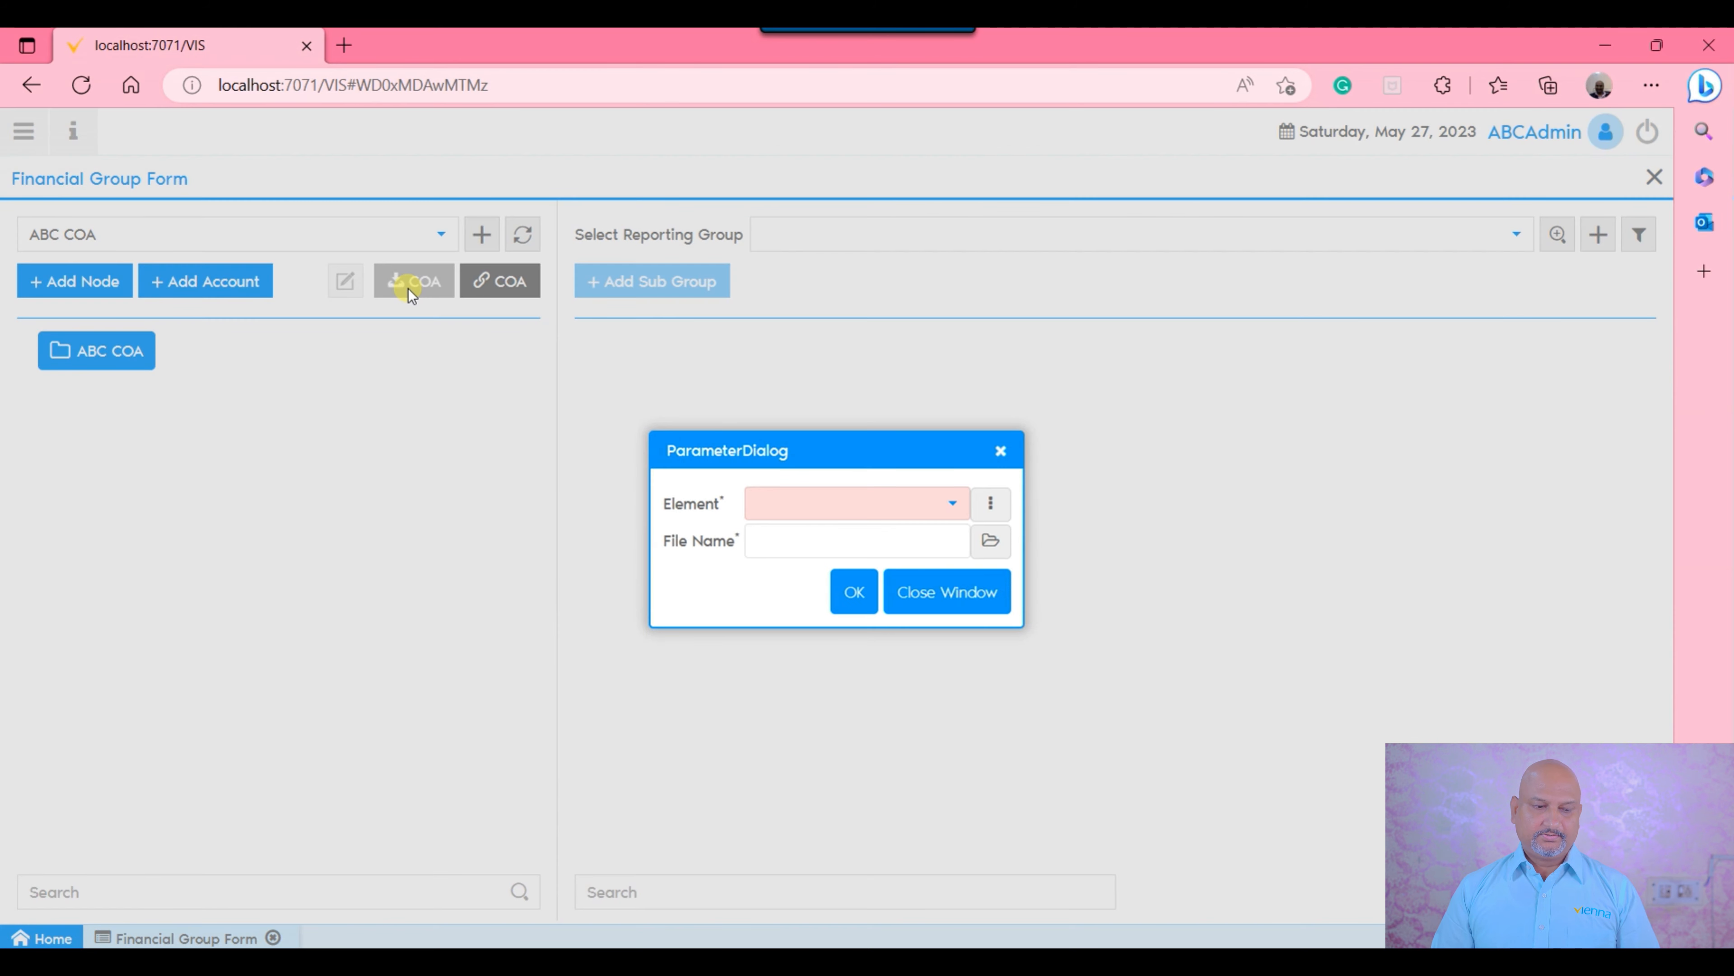
left_click(906, 504)
left_click(796, 537)
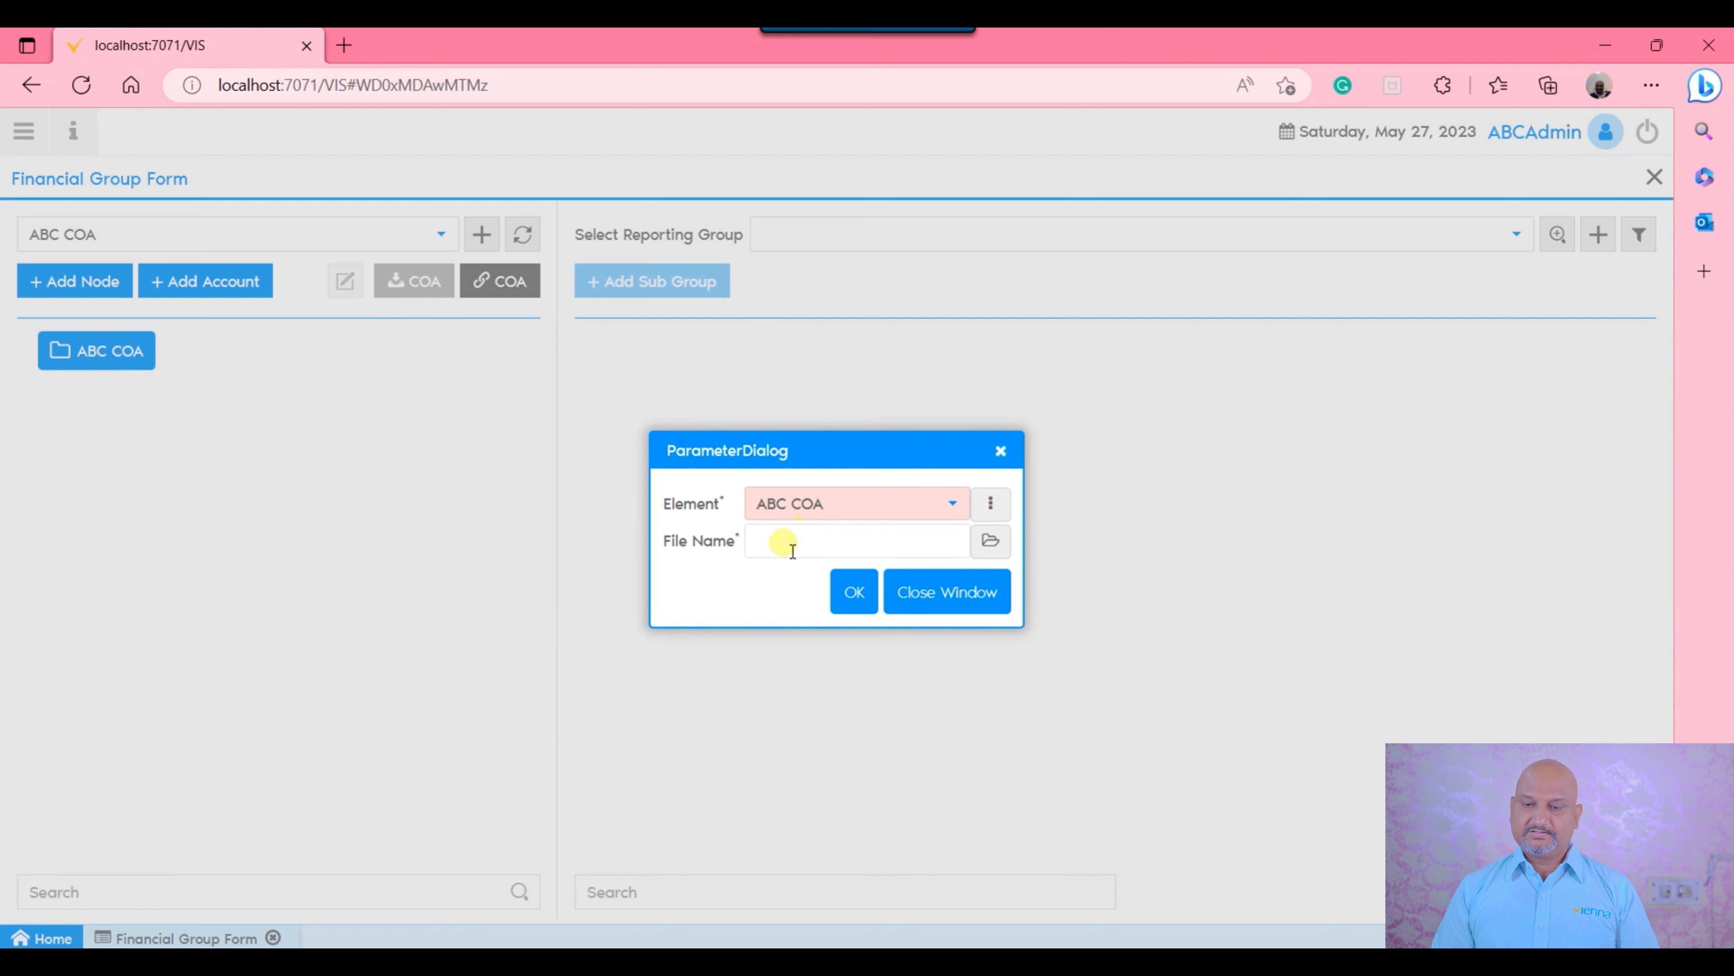
Step: Upload AccountingUS1.csv from the ViennaAdvantage folder inside VA Hosting Files on drive D: and try to run the import
left_click(990, 544)
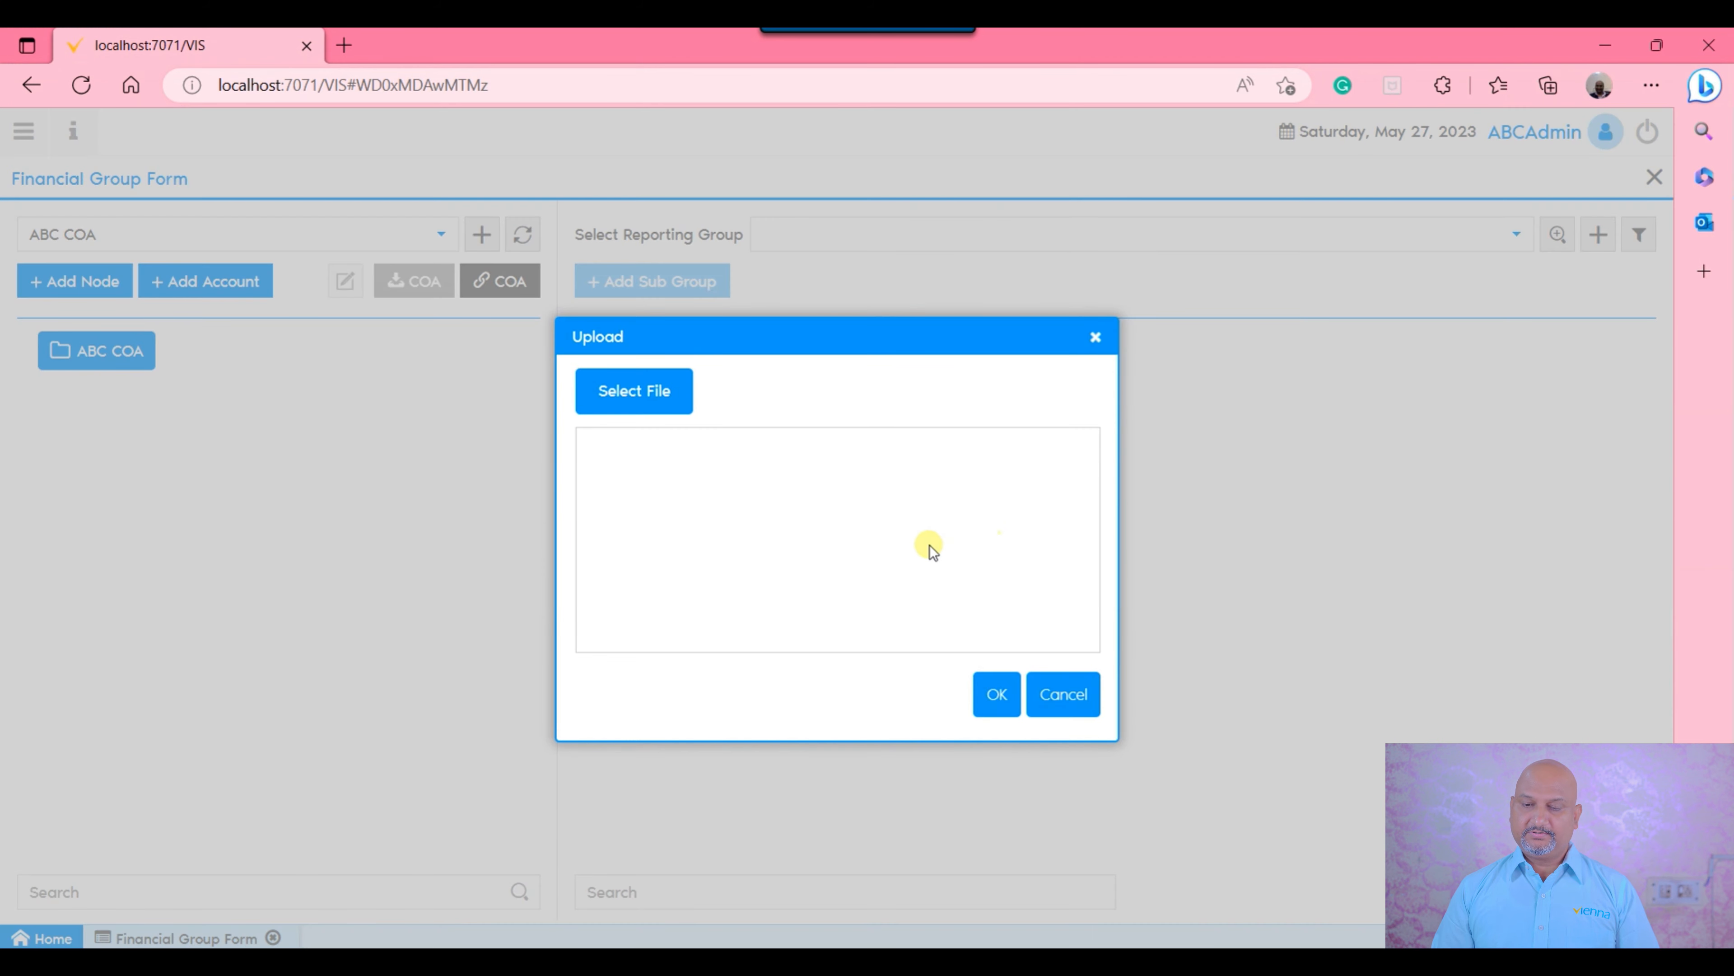
left_click(646, 403)
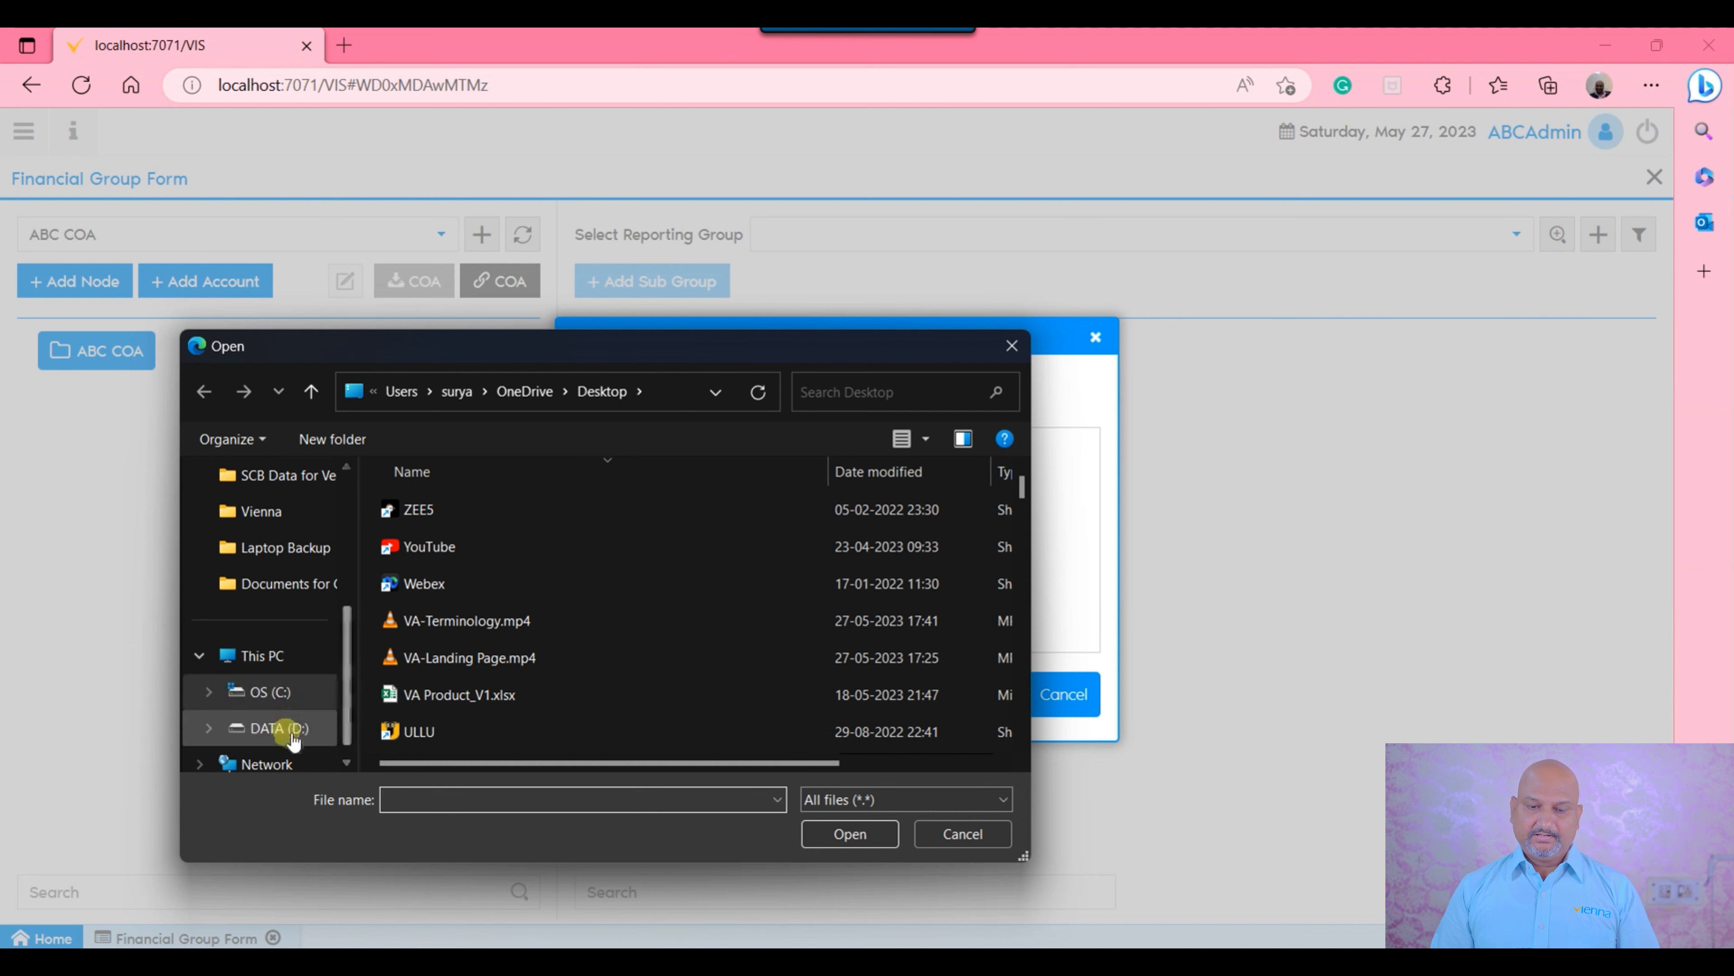
left_click(279, 725)
scroll(506, 627, "down", 3)
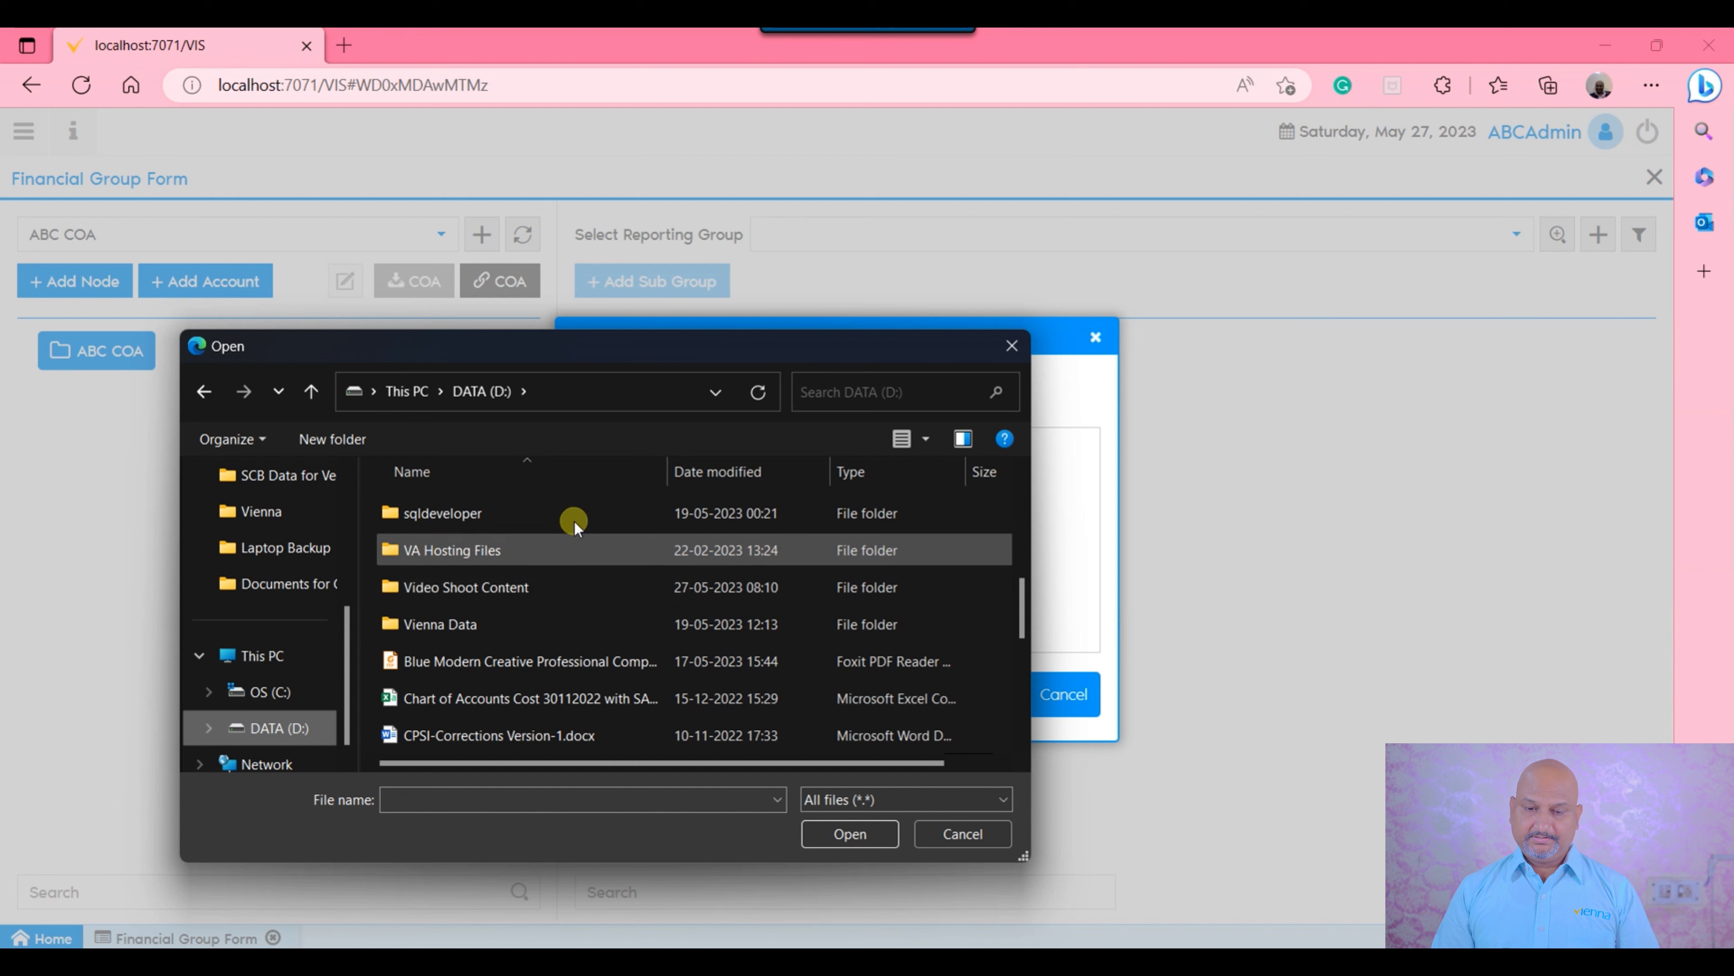
double_click(530, 548)
double_click(457, 621)
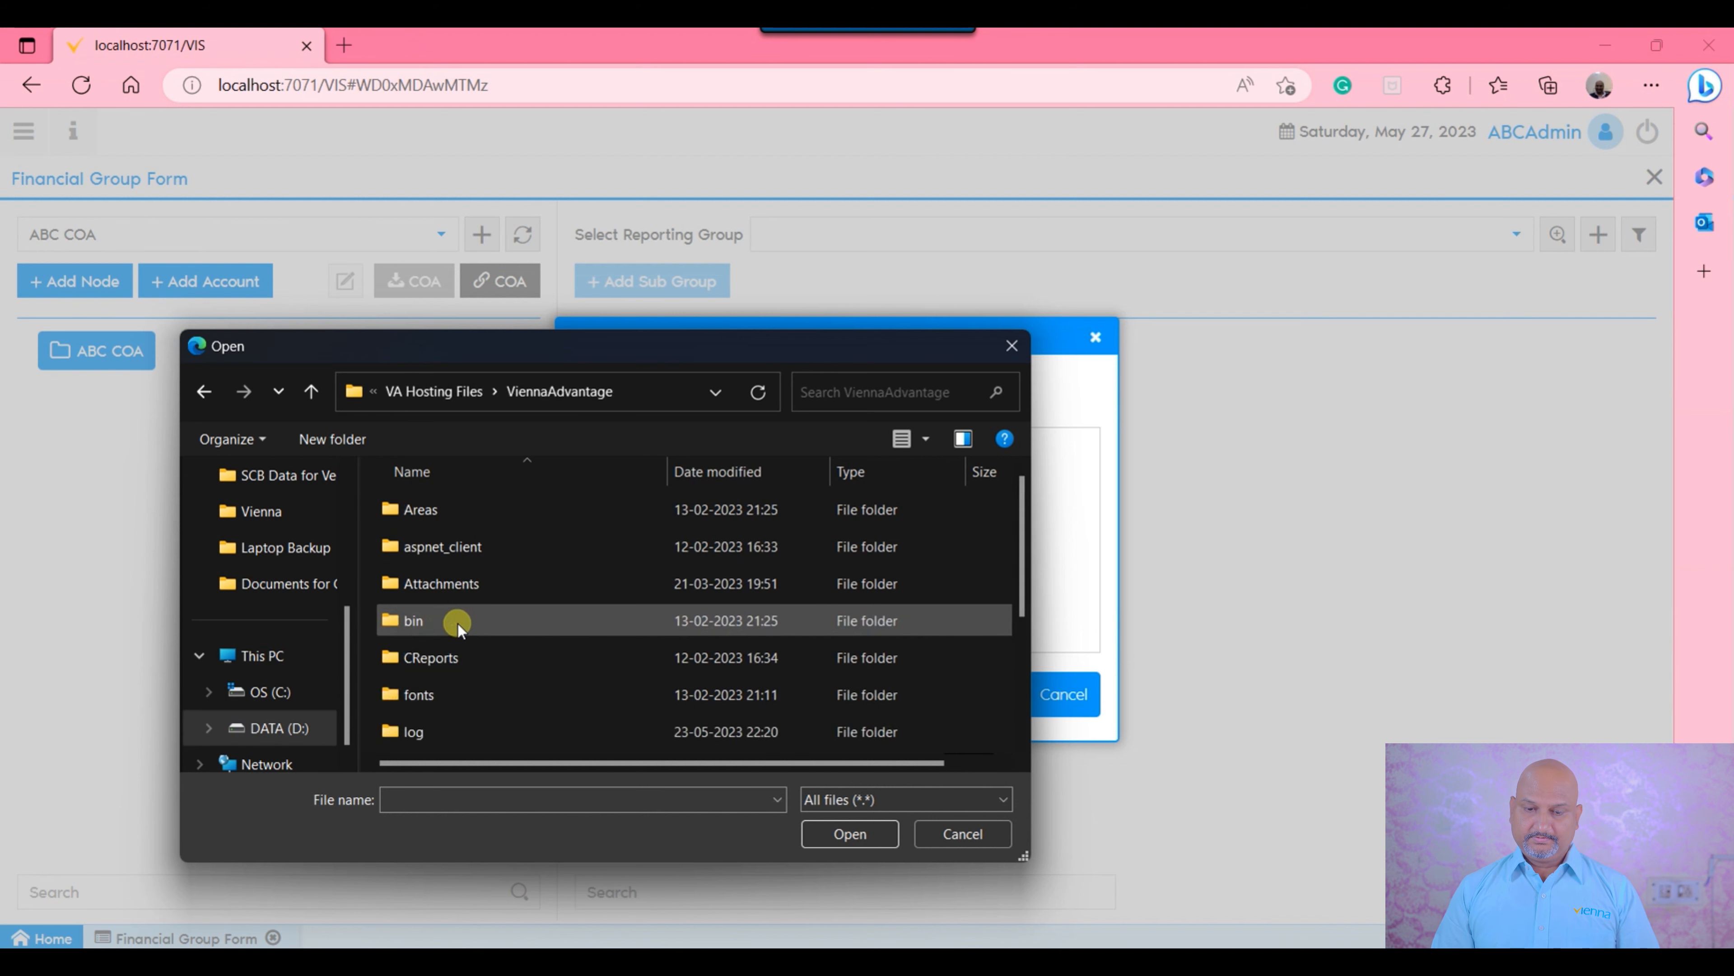
scroll(585, 581, "down", 2)
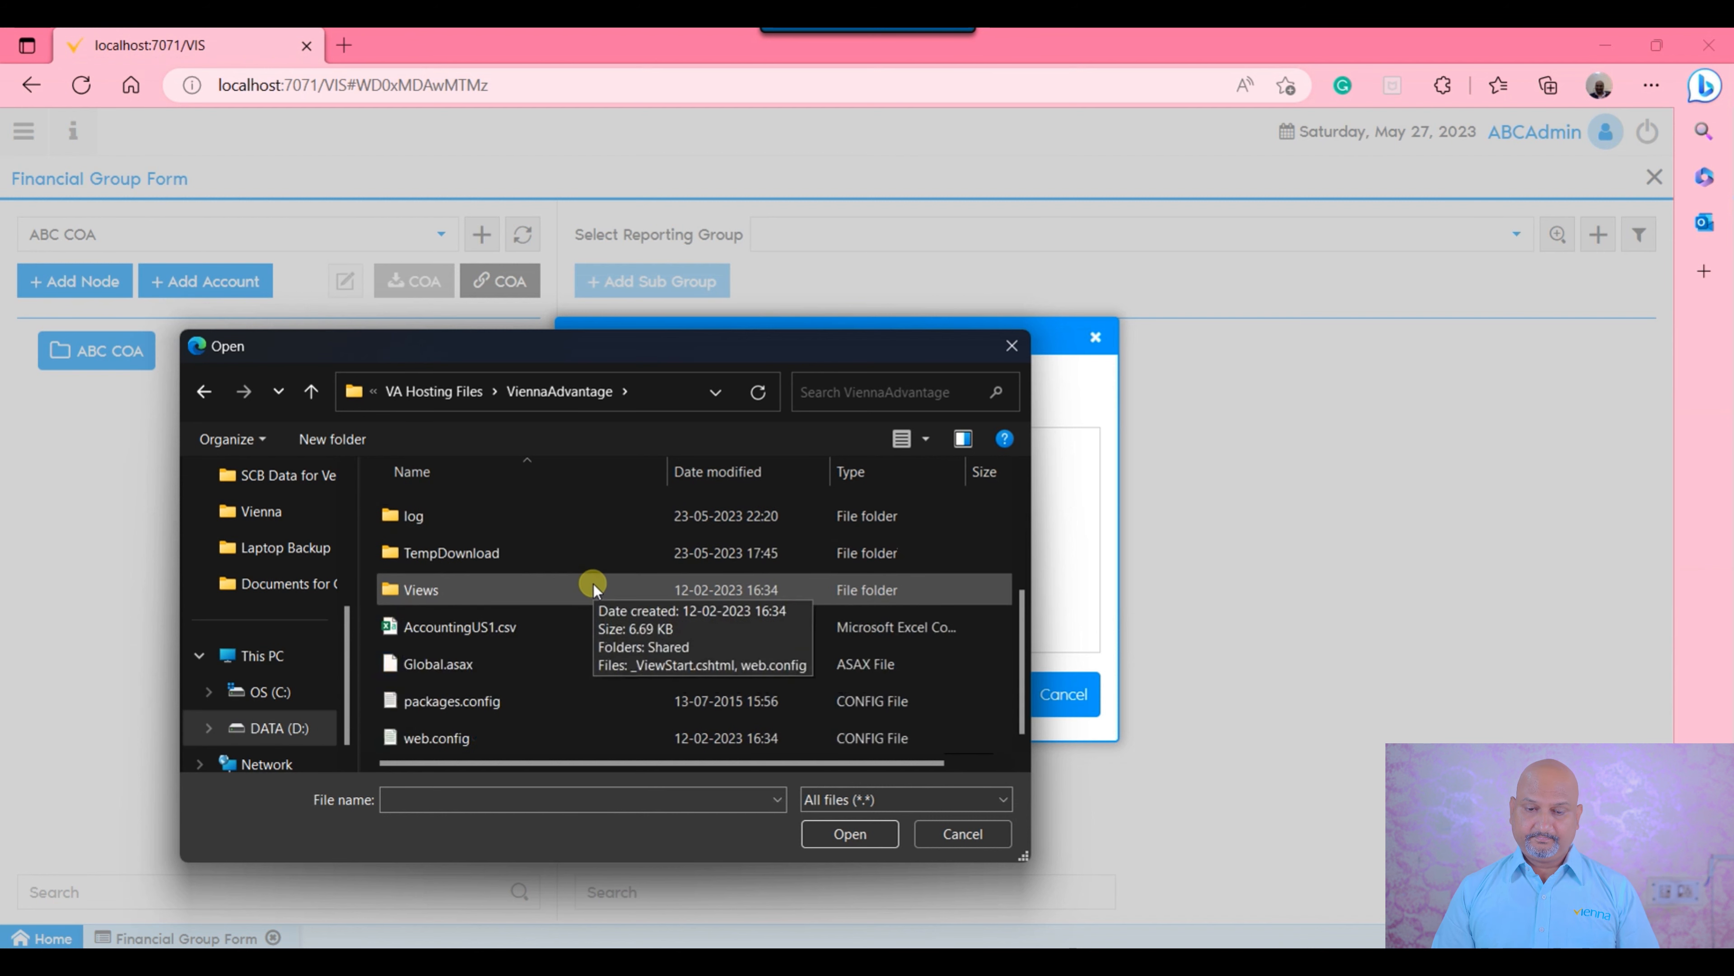
left_click(478, 638)
left_click(840, 832)
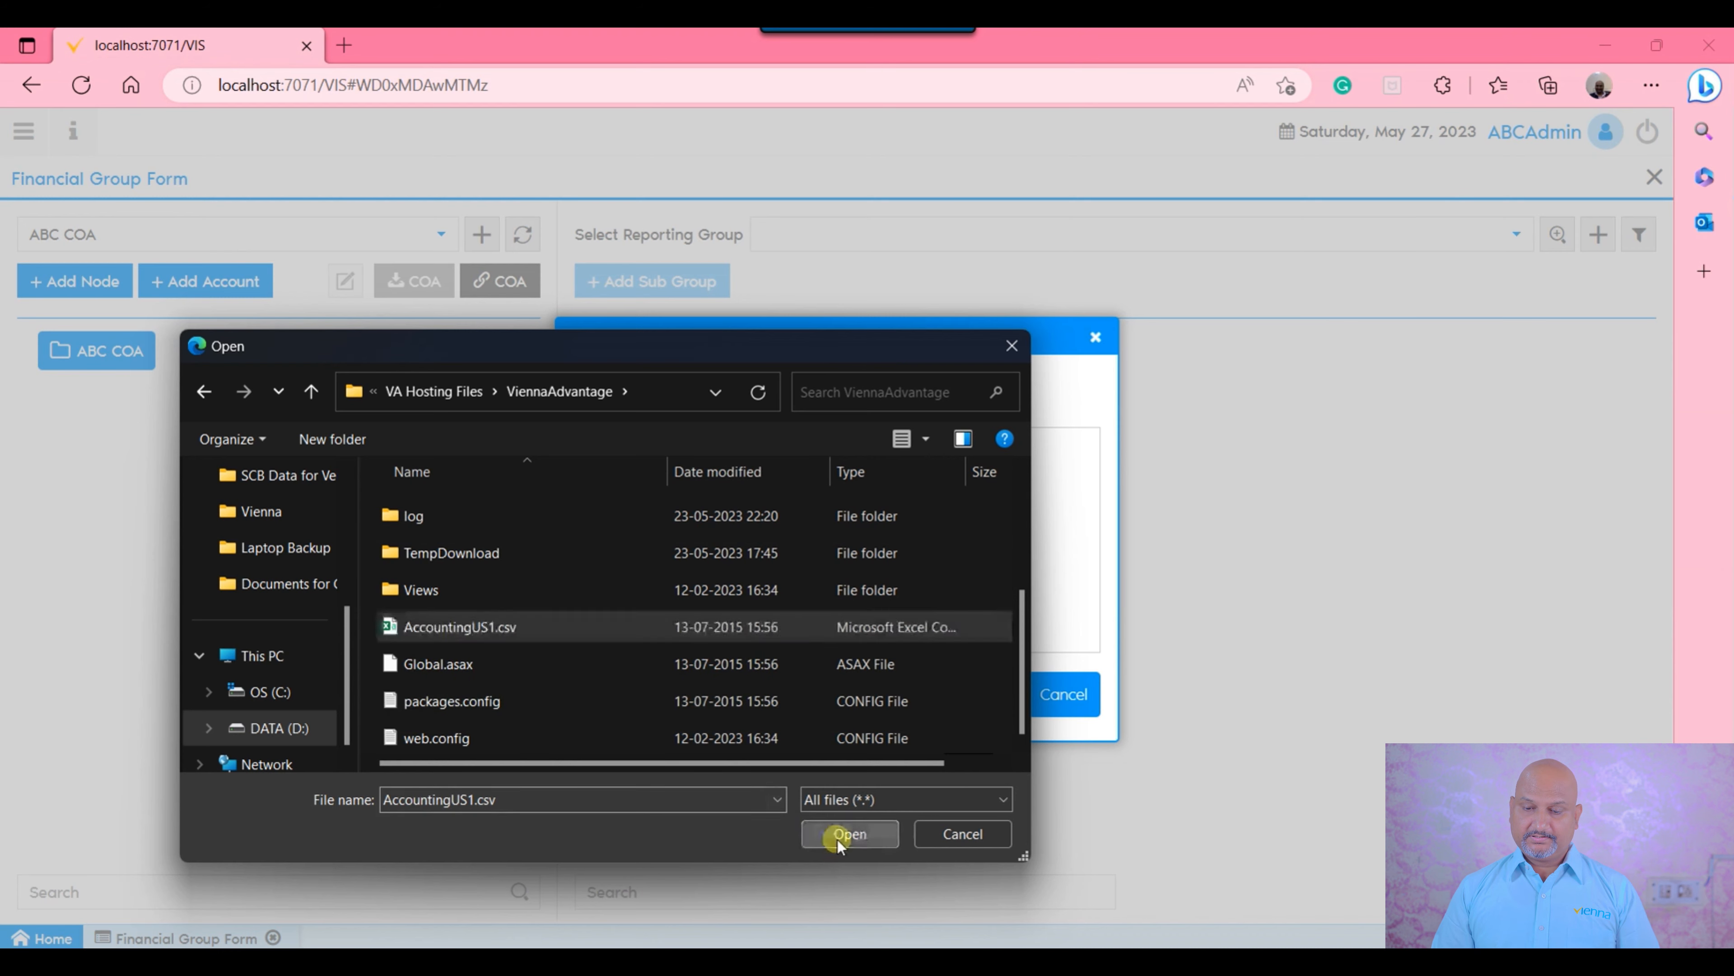
left_click(997, 694)
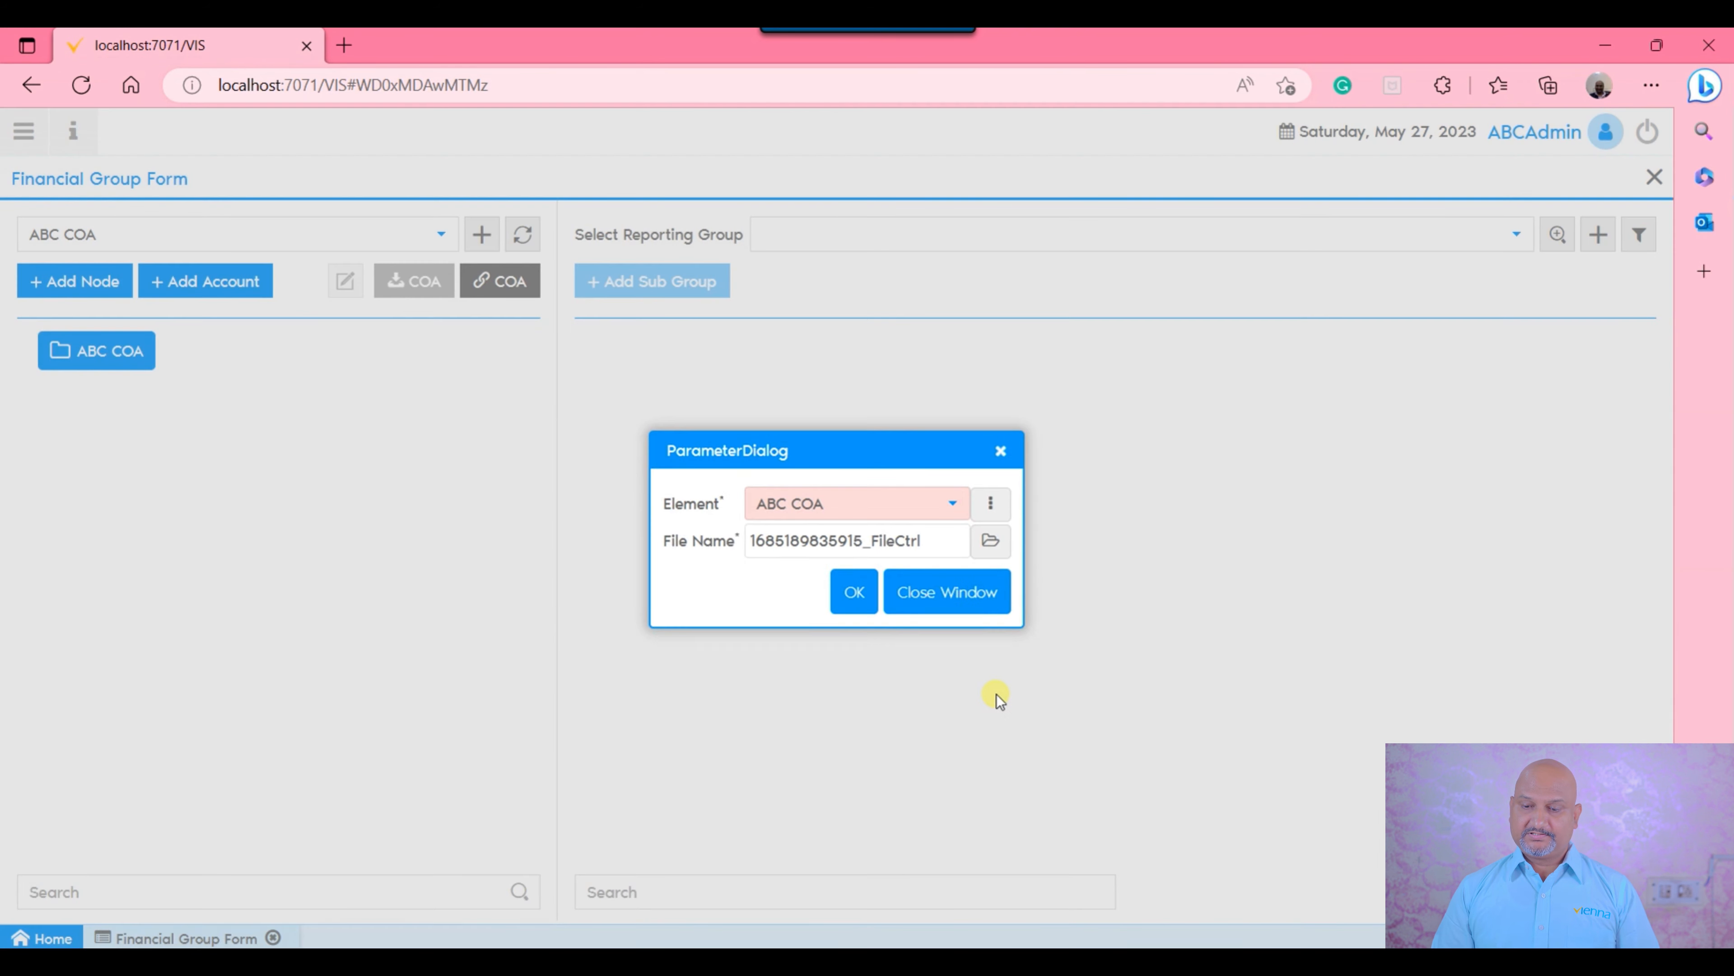
left_click(852, 600)
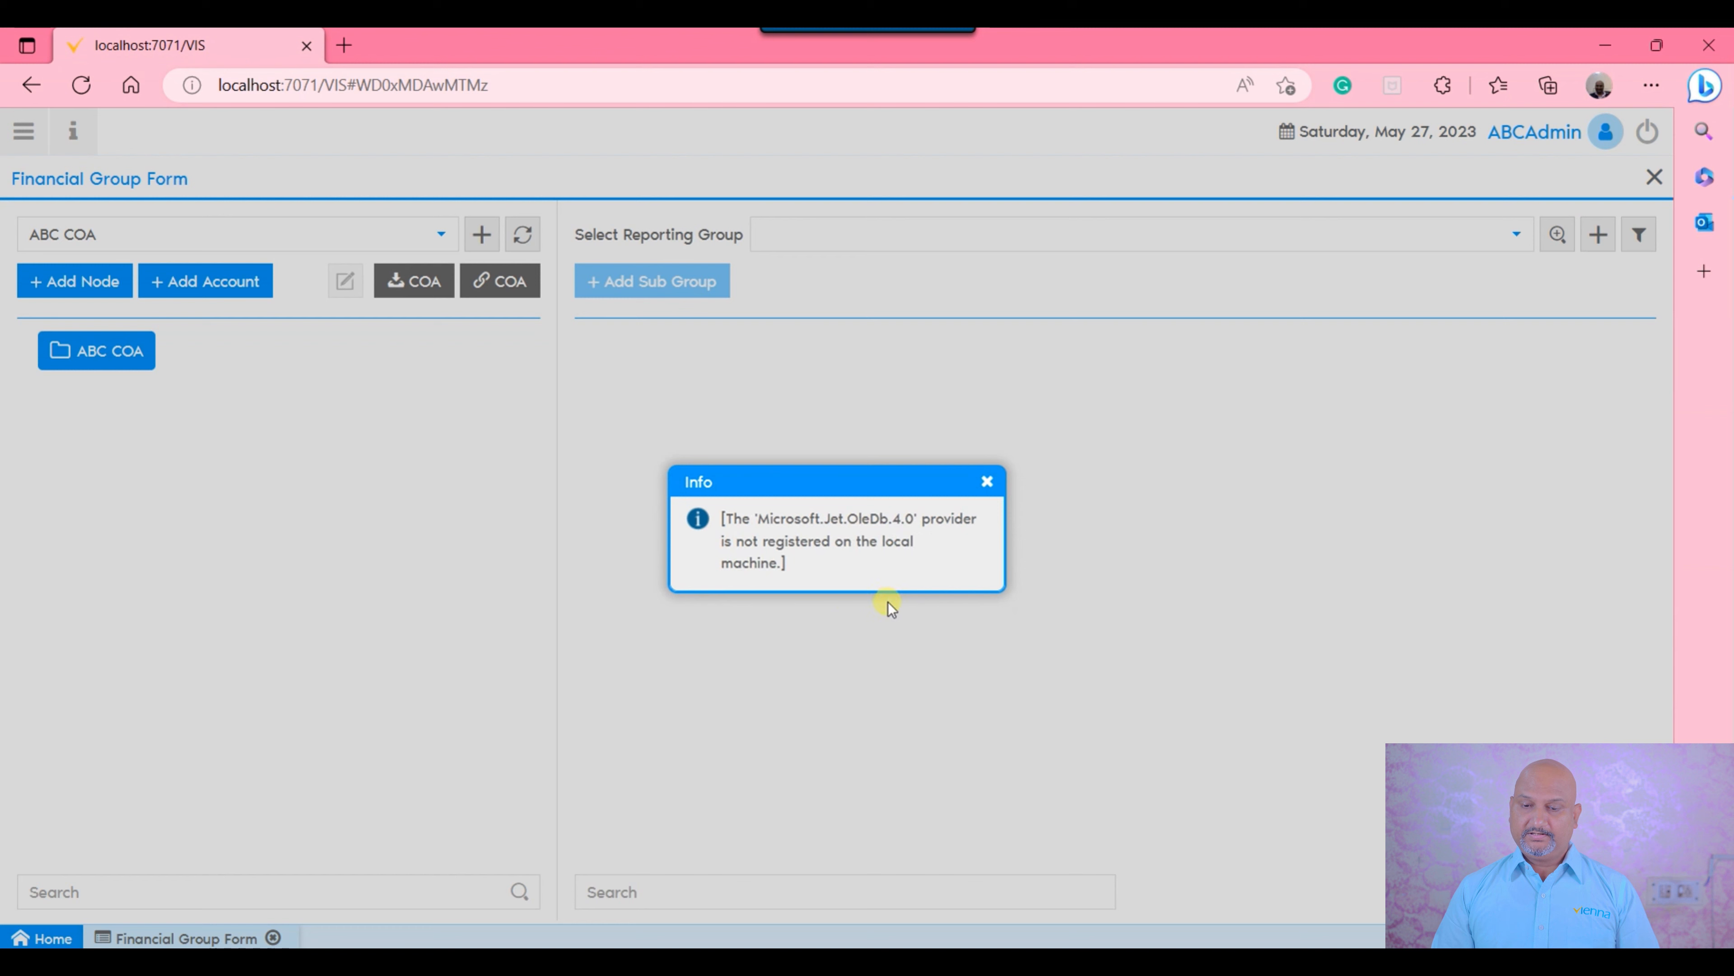